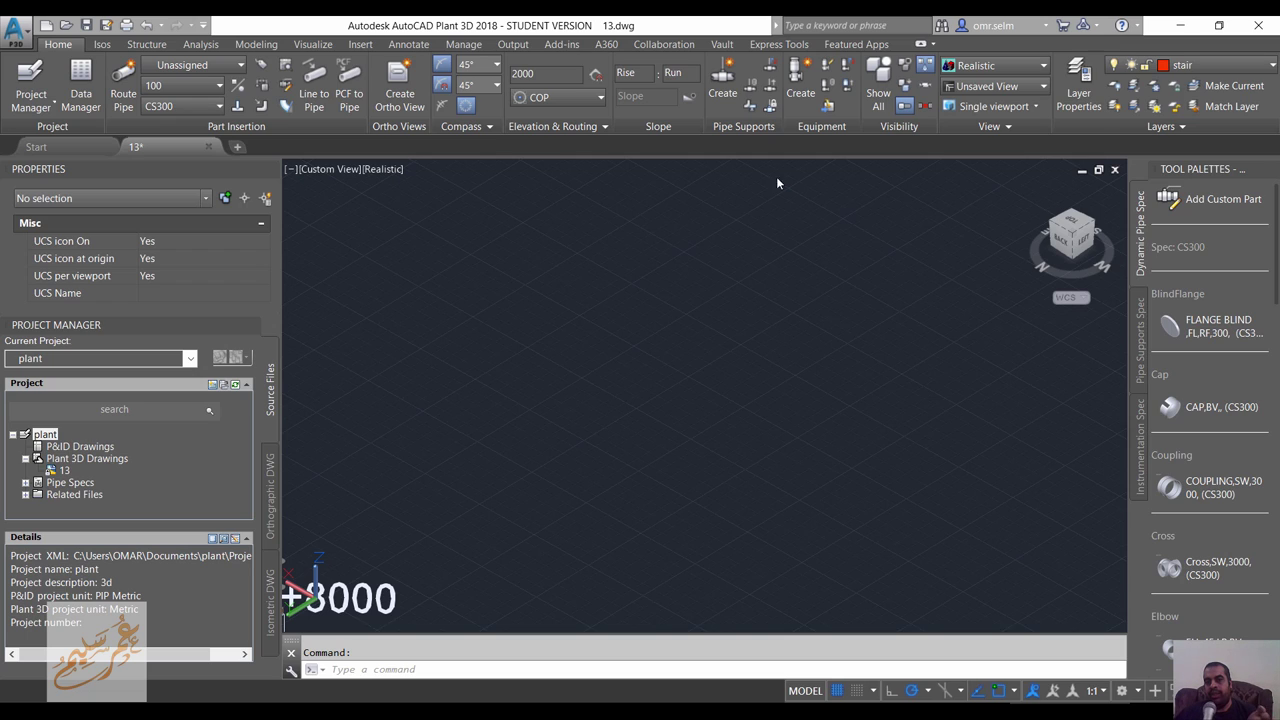
- Open the Create Equipment dialog, preset to a Vertical Tank tagged TK-? at elevation 0
click(810, 92)
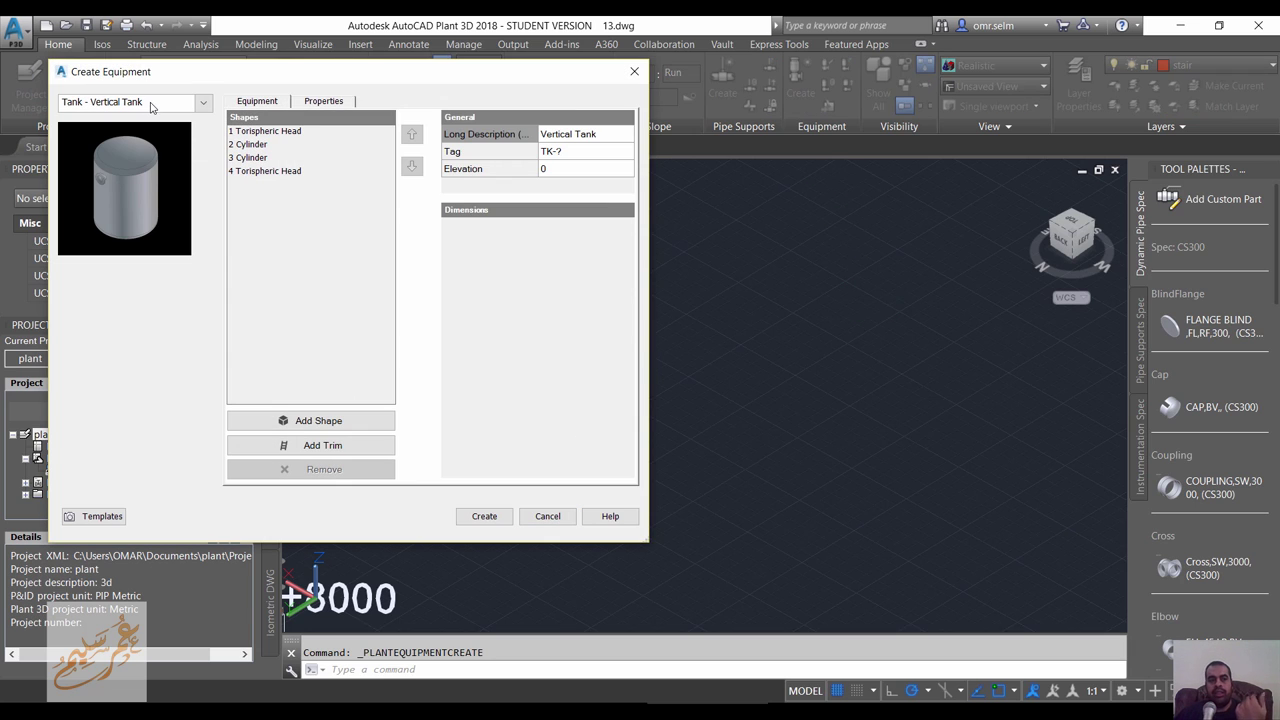
- Choose Tank > Vertical Tank and review its torispheric heads and 1143-diameter cylinders
click(152, 104)
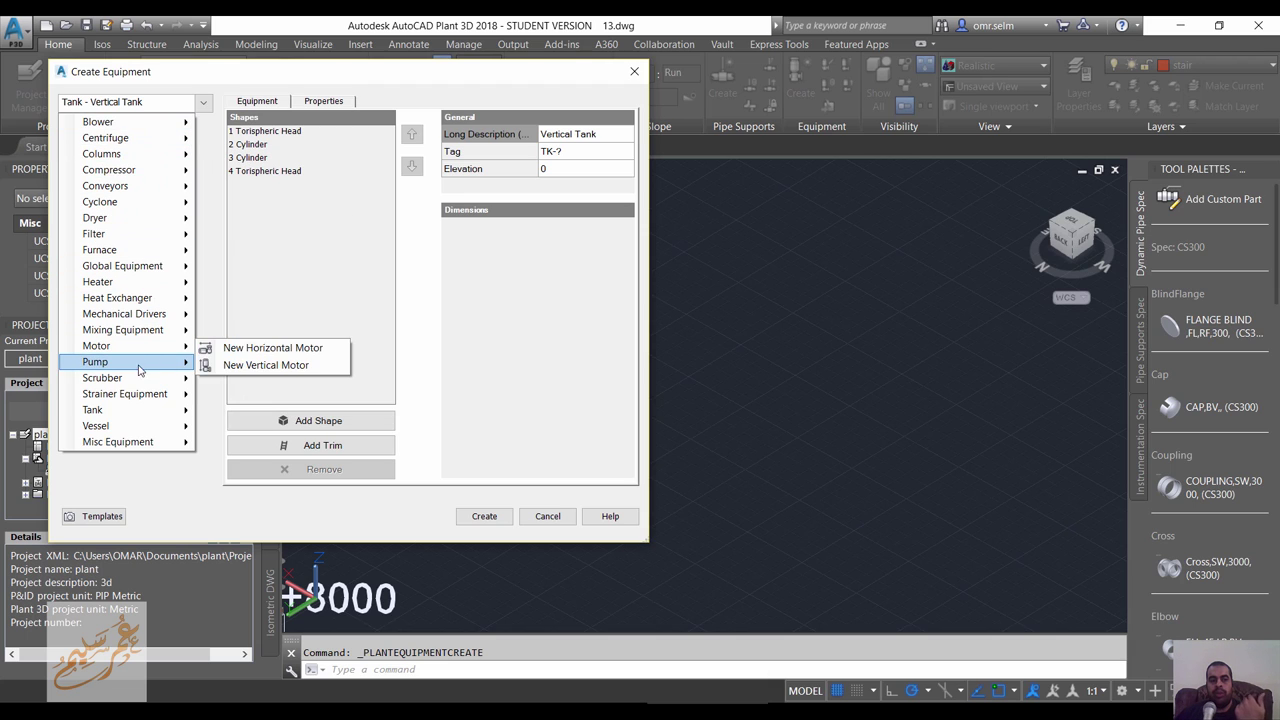
mouse_move(92, 410)
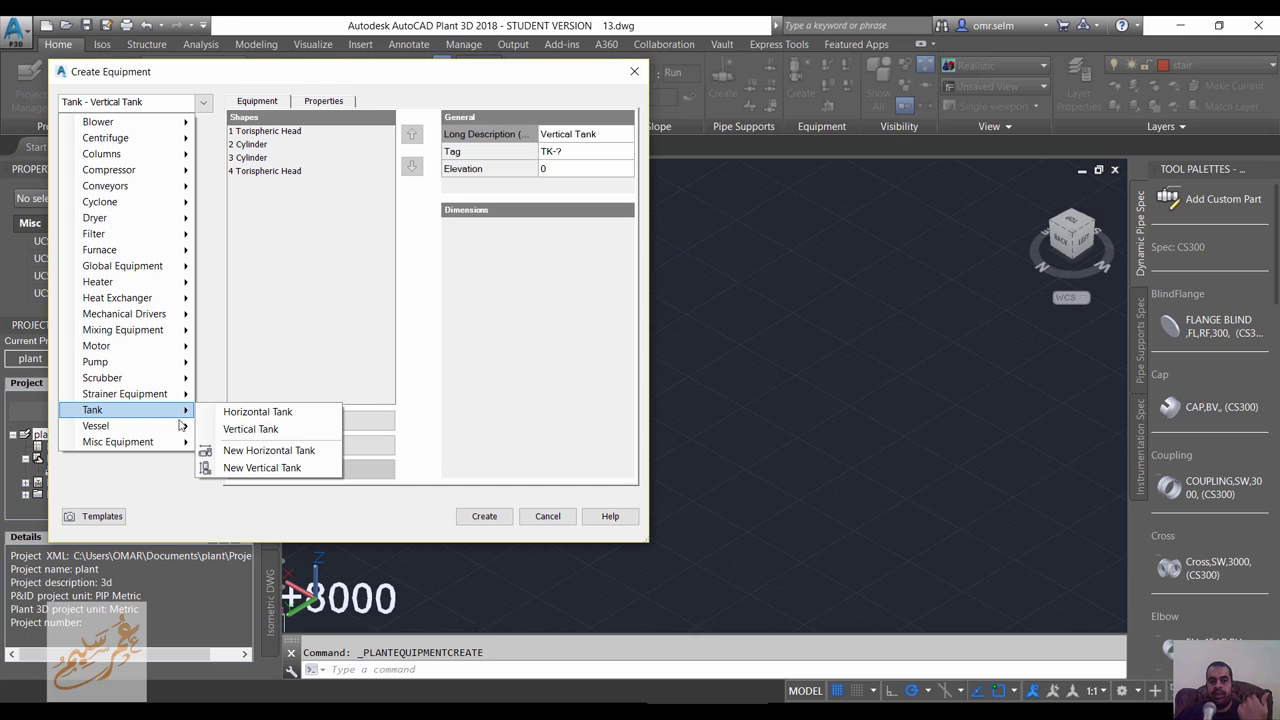
click(241, 429)
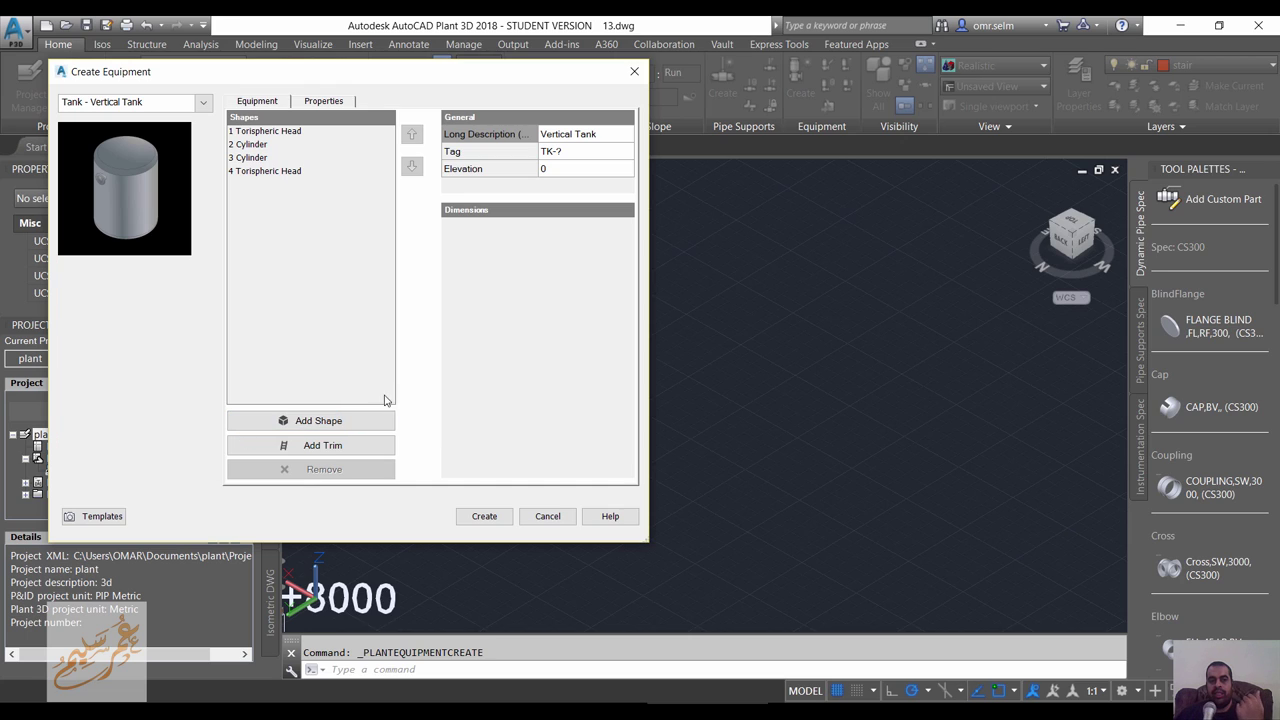
click(287, 132)
click(285, 145)
click(283, 158)
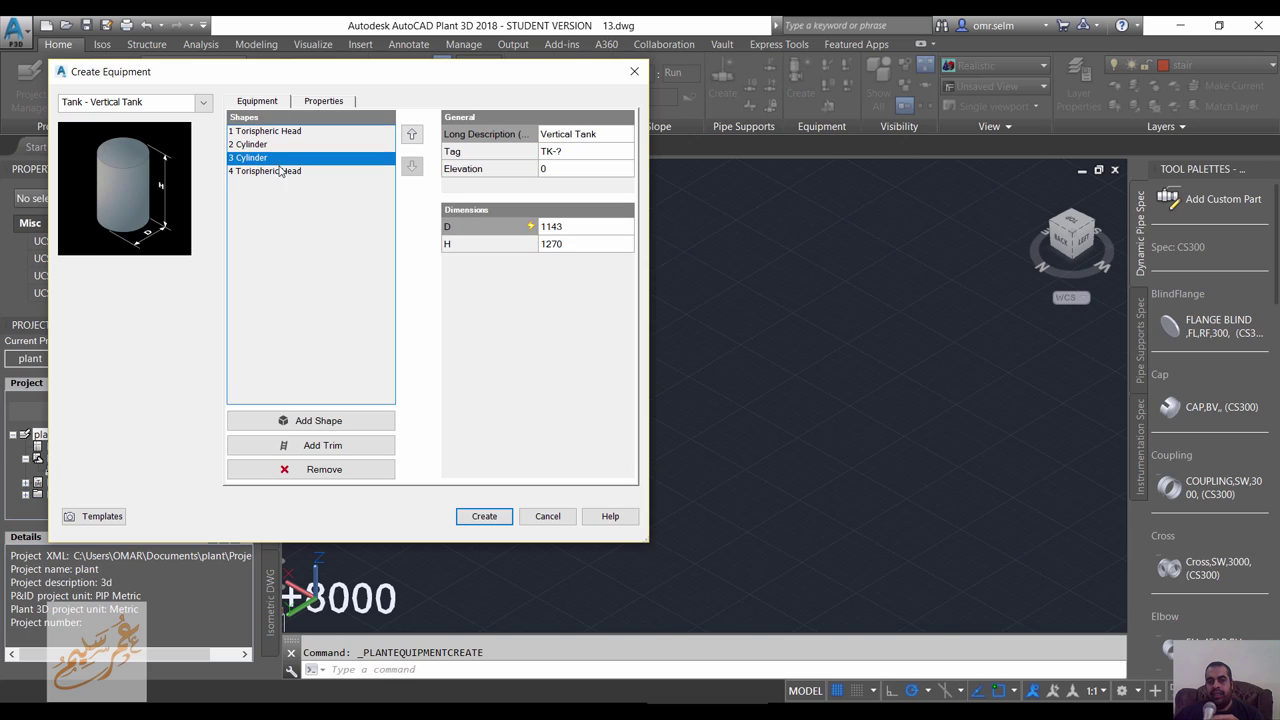
click(280, 171)
click(277, 147)
click(348, 132)
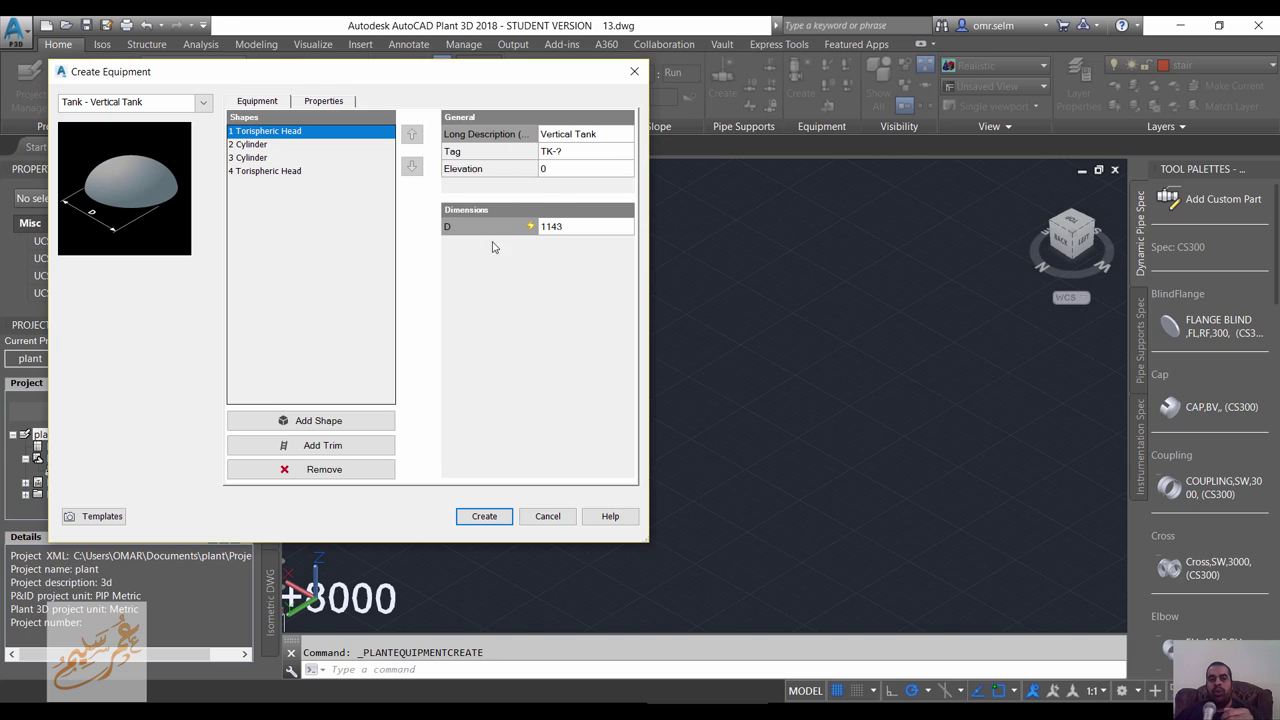
- Add a cylinder shape, set diameter 2000, and give the second cylinder height 200
click(336, 428)
click(269, 531)
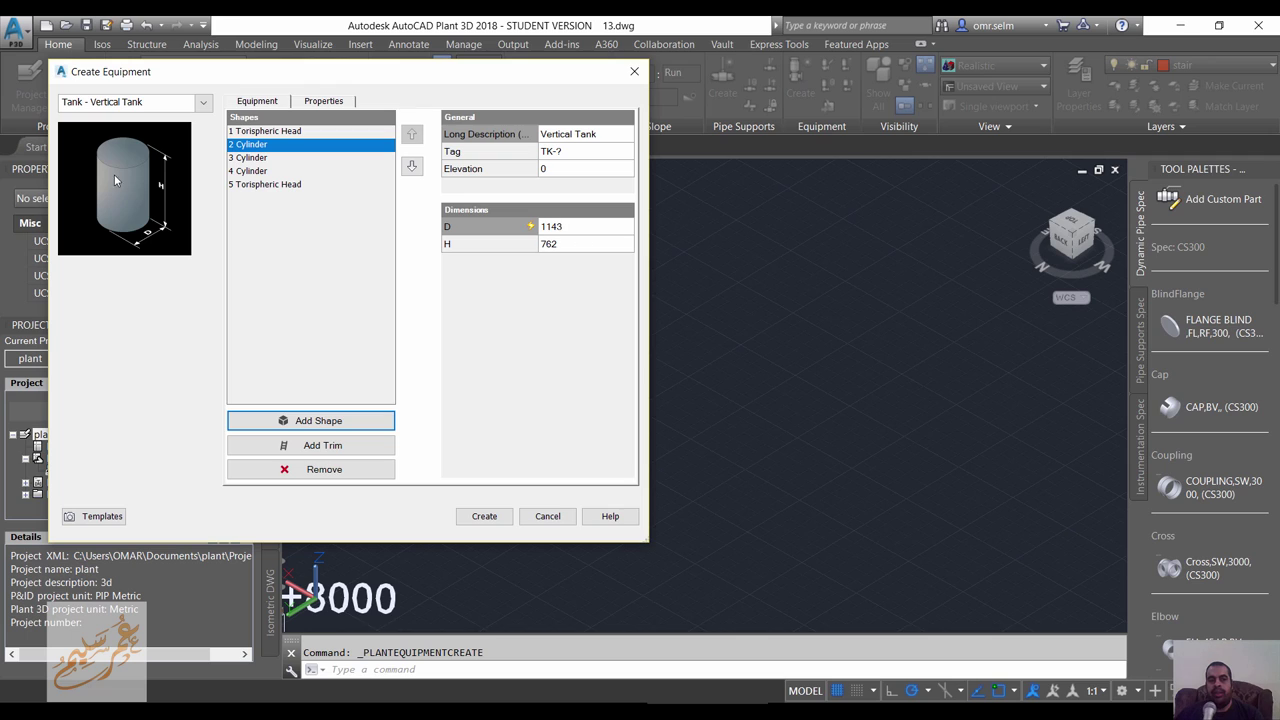
mouse_move(578, 233)
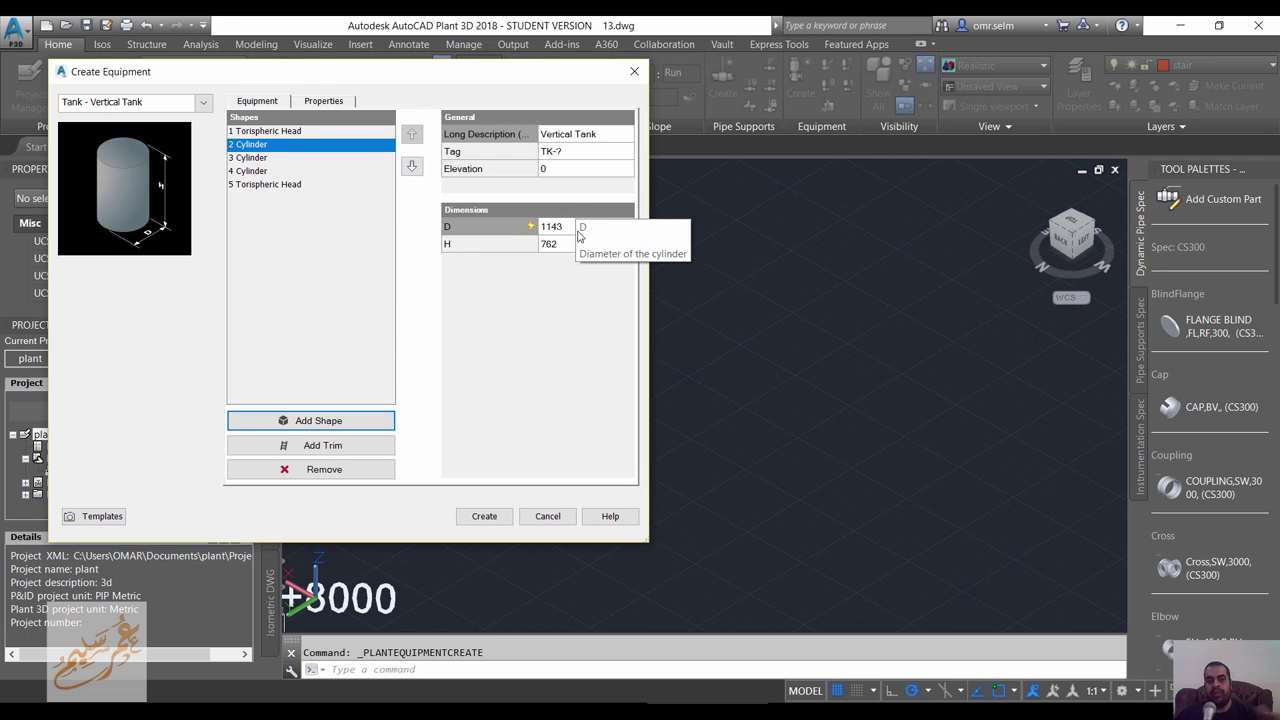
click(572, 231)
text(2000)
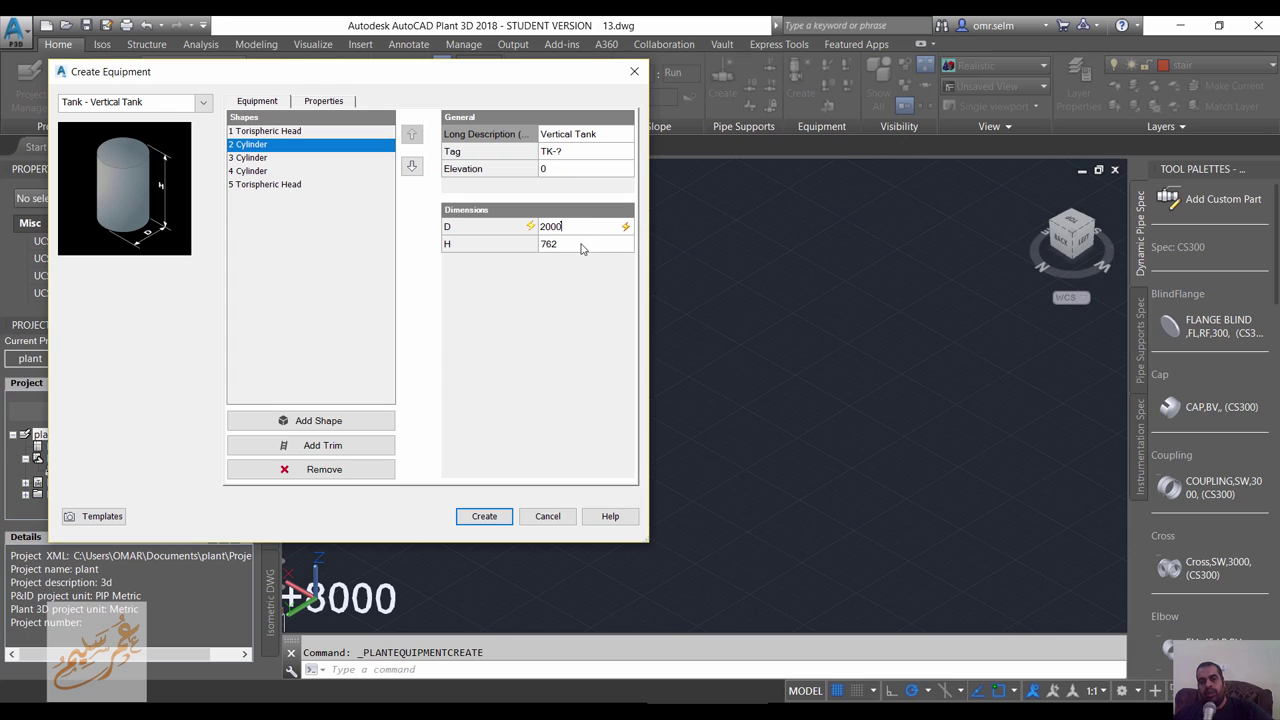
click(250, 158)
click(289, 146)
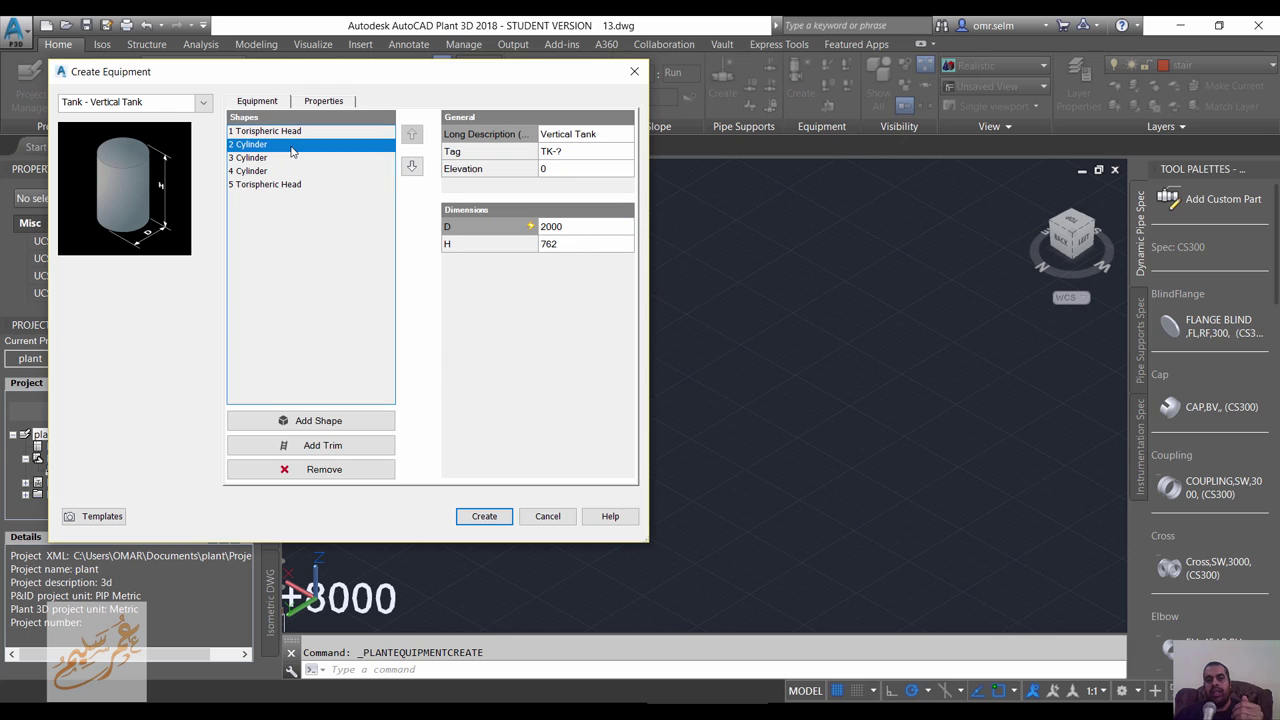
click(566, 248)
text(200)
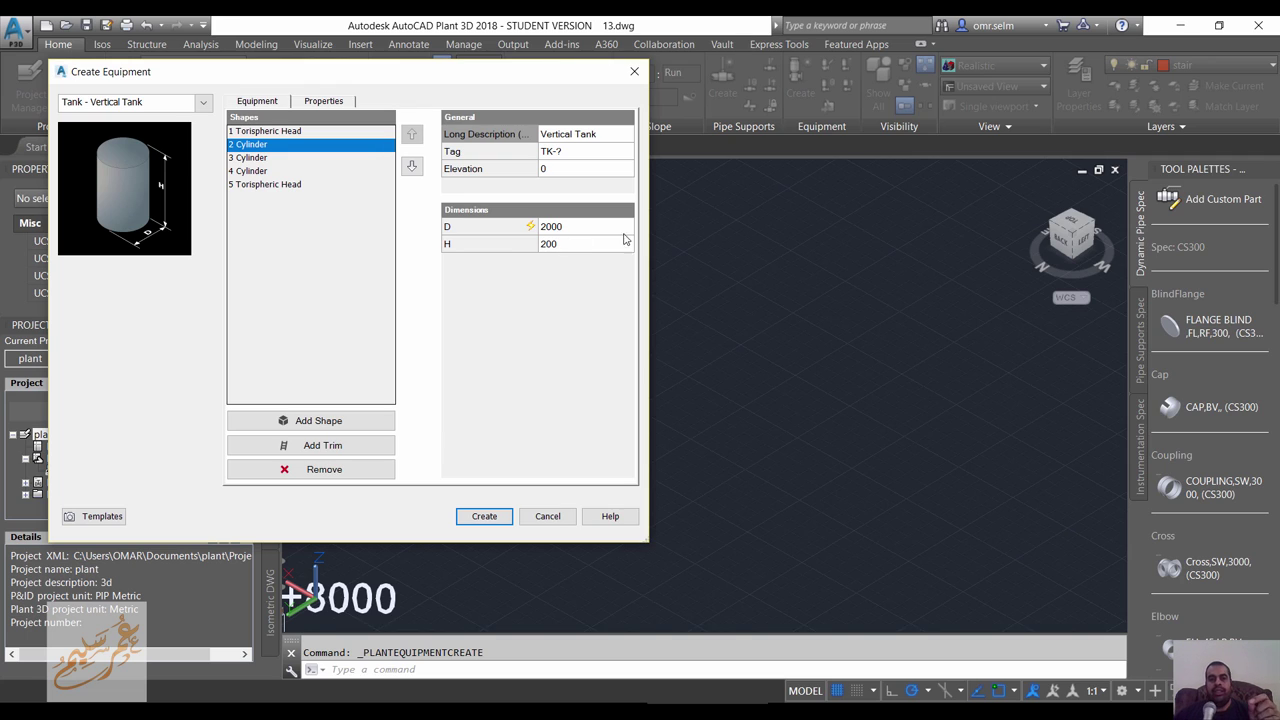
- Review the remaining cylinders and heads, then create the tank
click(327, 160)
click(298, 176)
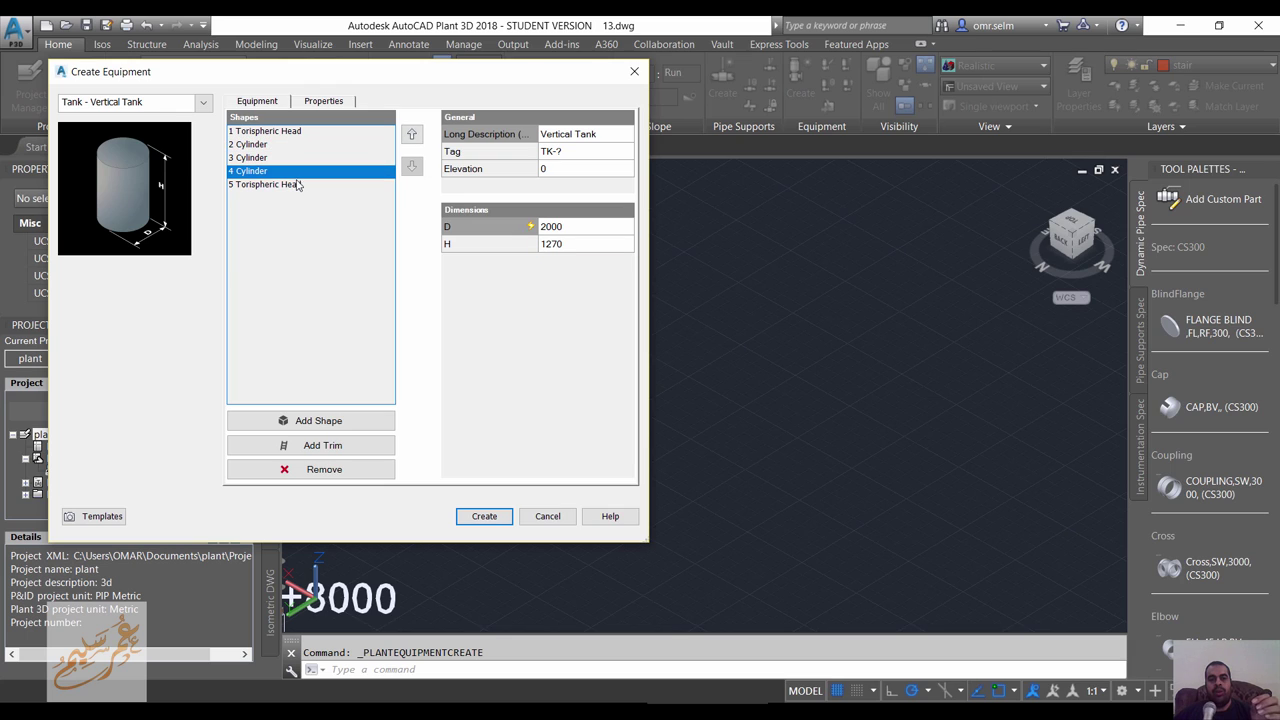
click(280, 131)
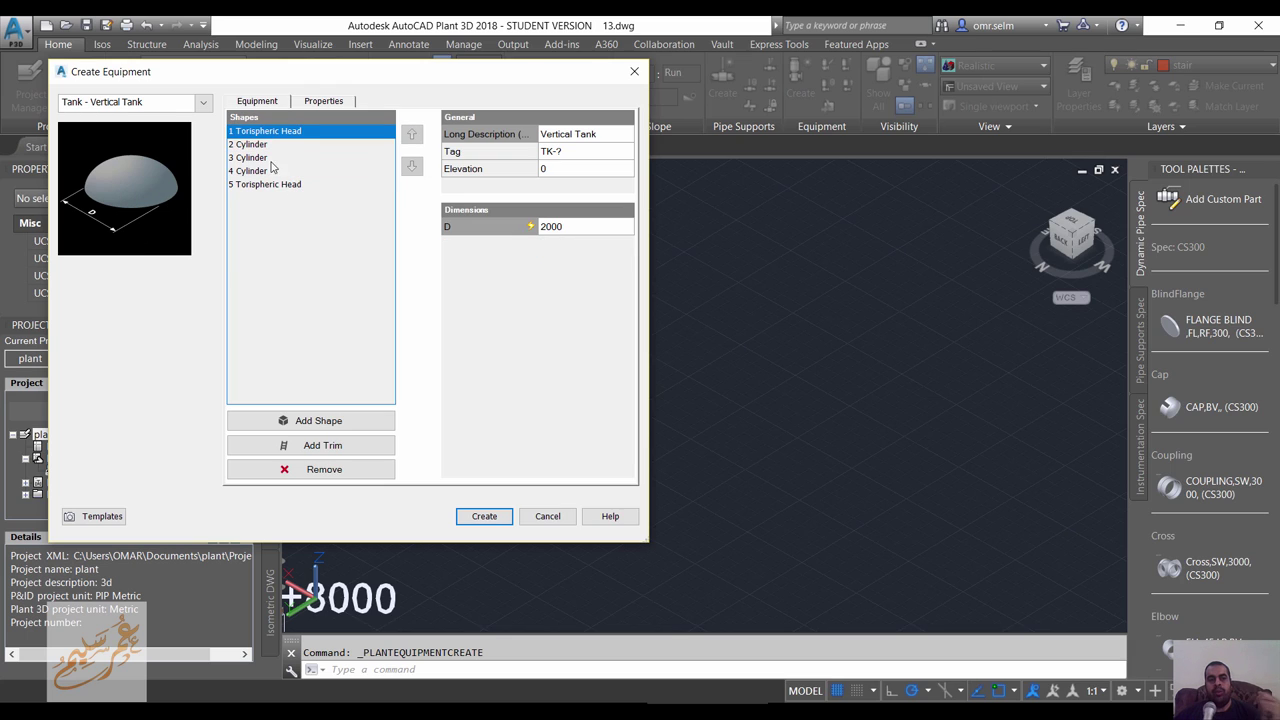
click(272, 186)
click(272, 171)
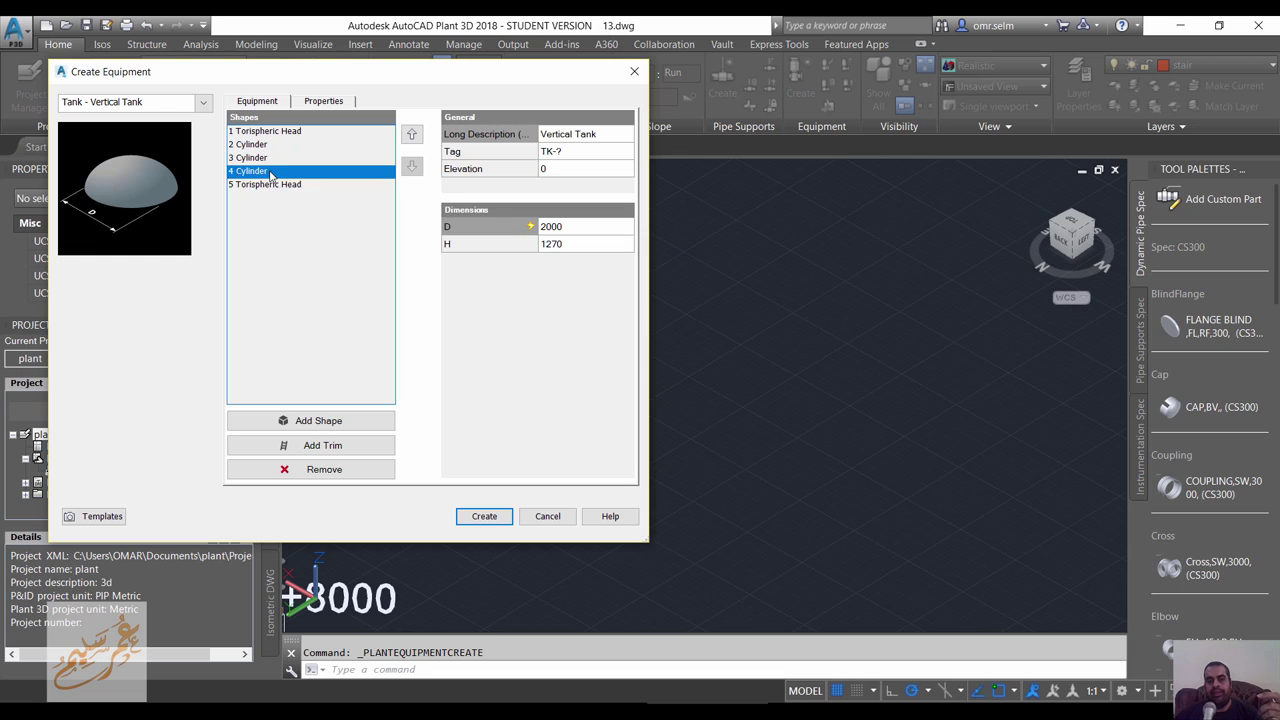
click(270, 144)
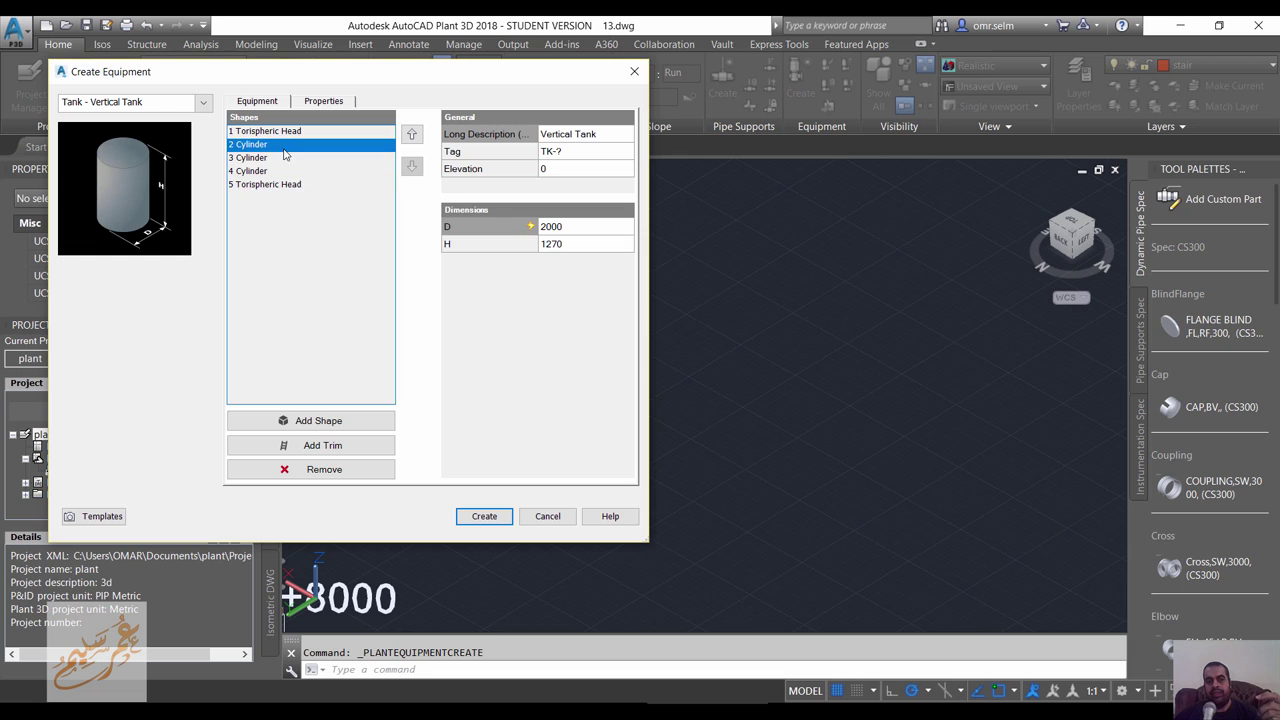
click(470, 515)
- Place the tank with default rotation and start a pipe run from its nozzle
click(607, 370)
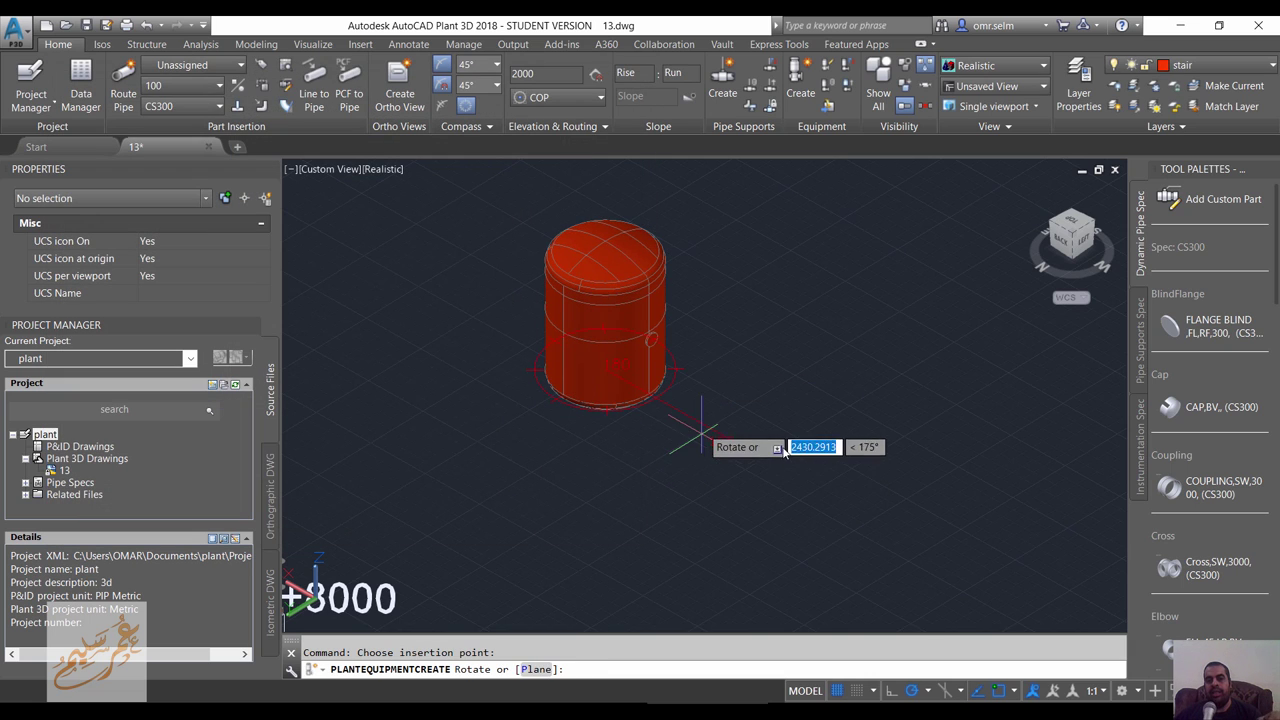
click(788, 470)
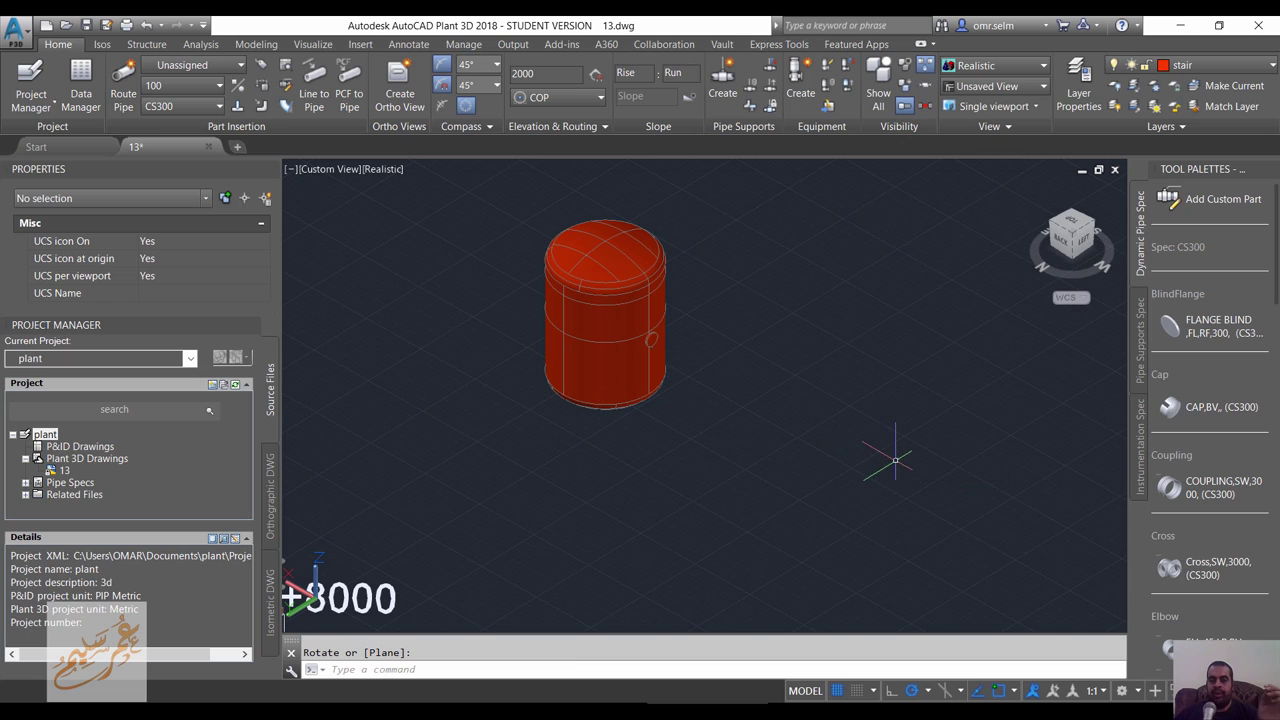
click(655, 340)
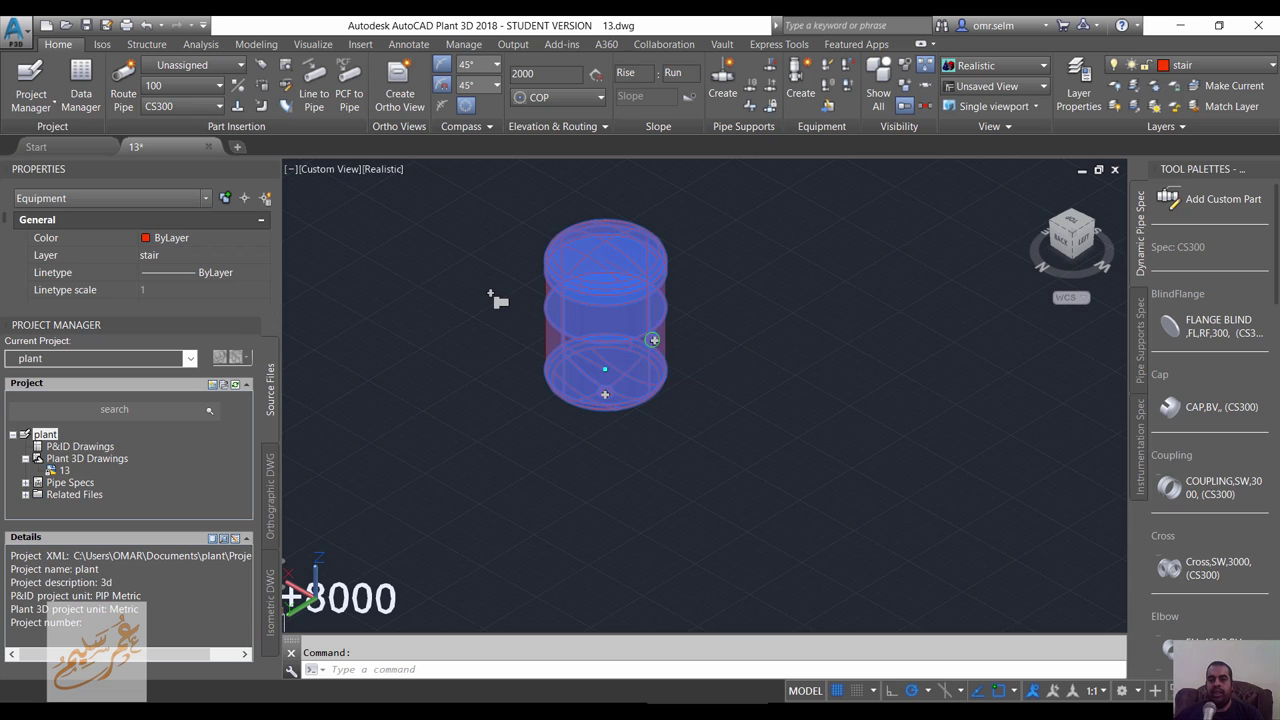
click(653, 340)
- Route the first pipe segment and bend from the nozzle, changing the pipe size to 200
click(808, 418)
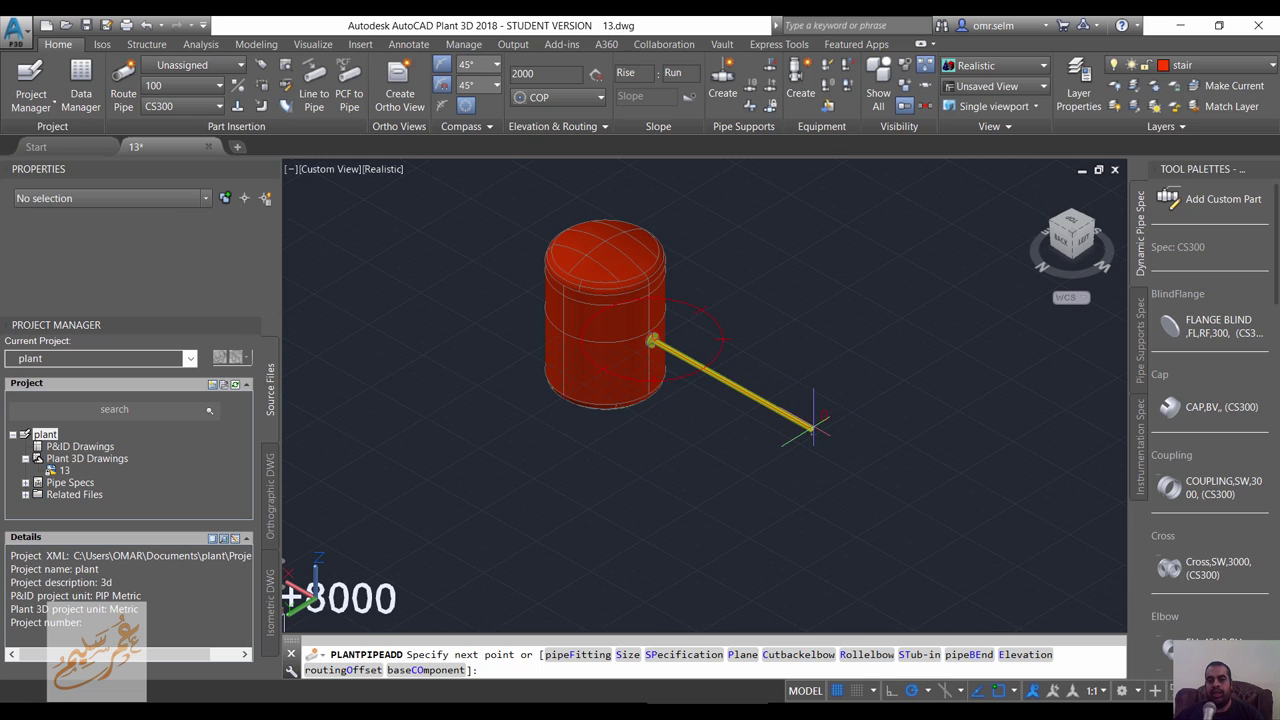
click(962, 333)
scroll(930, 315, down, 5)
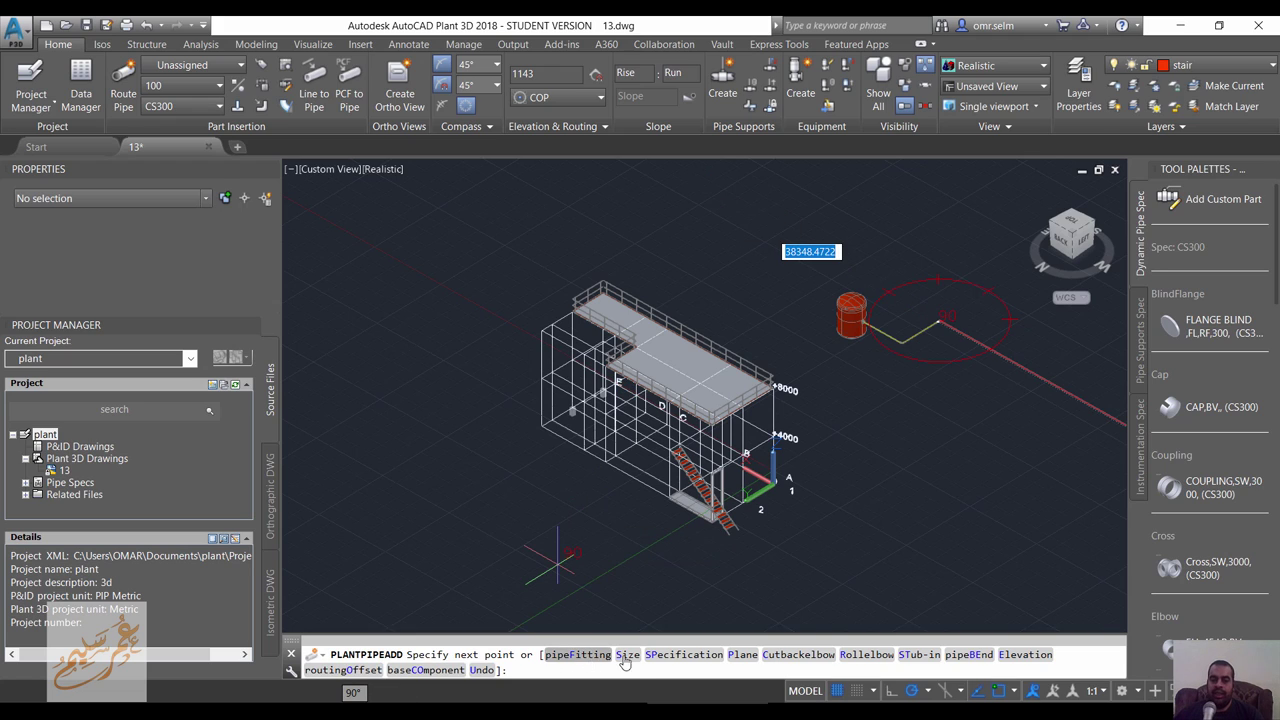
text(س)
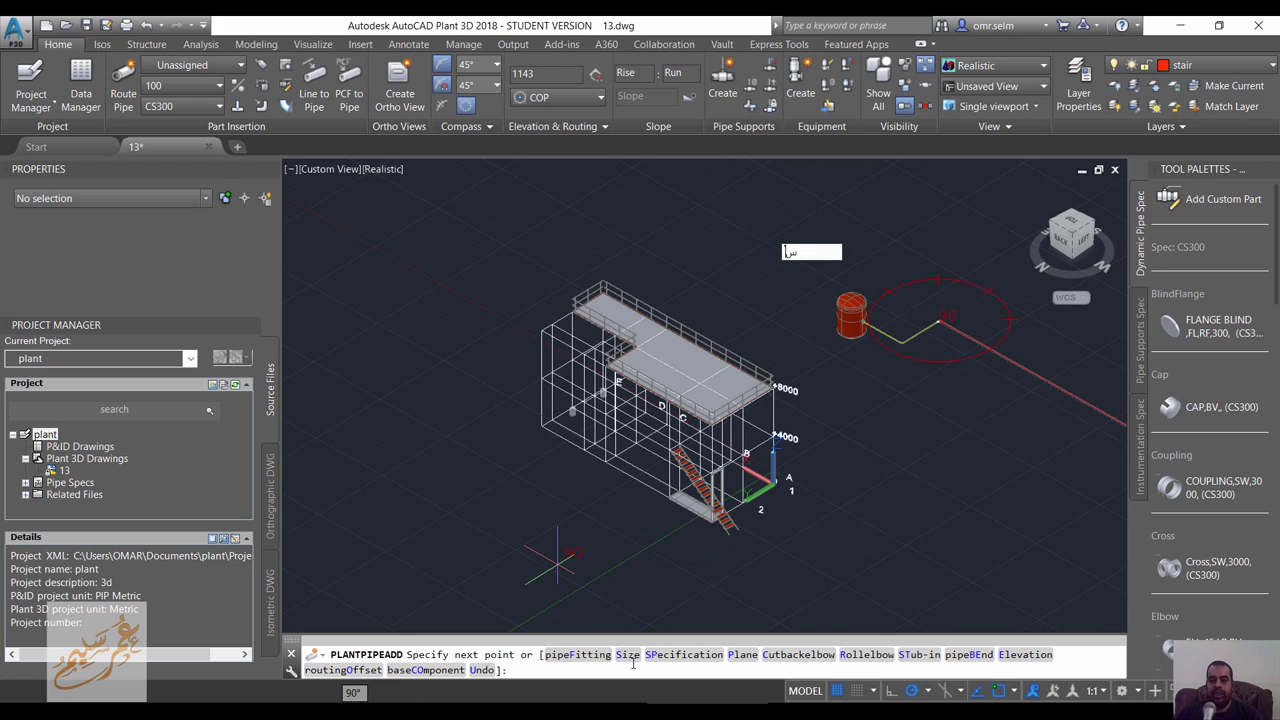
key(BackSpace)
text(s)
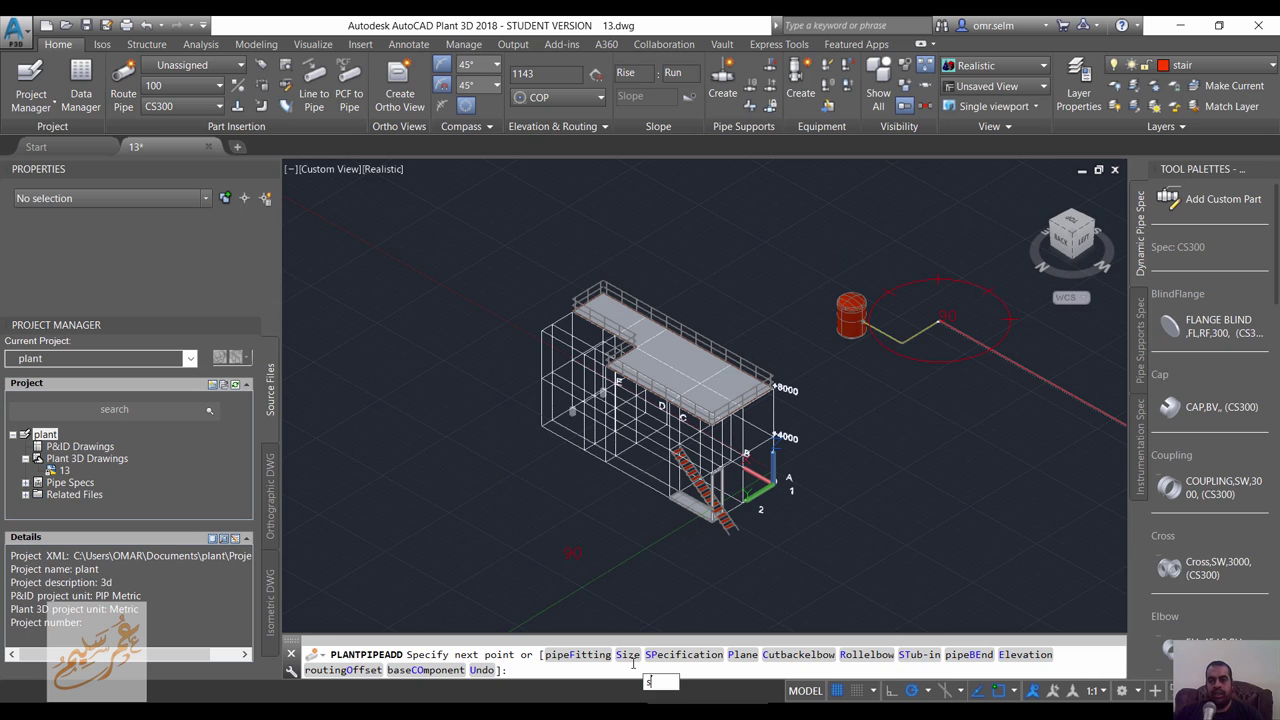
key(Return)
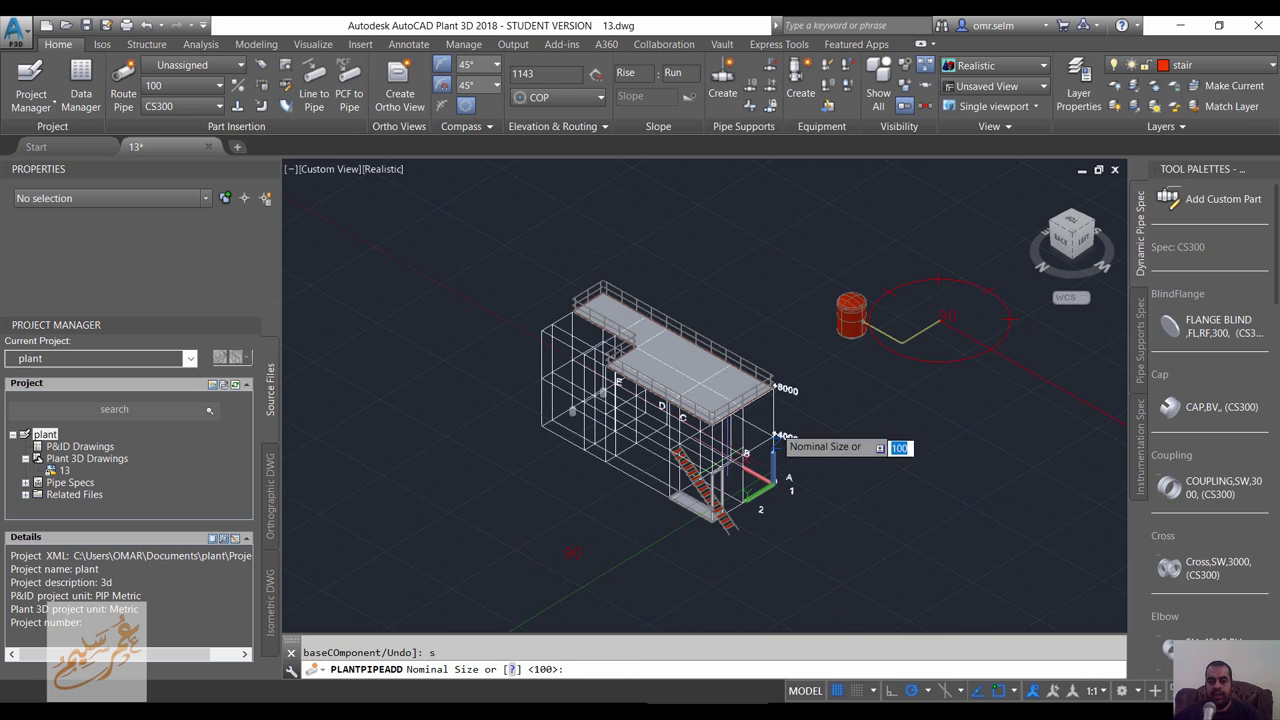
scroll(850, 430, down, 2)
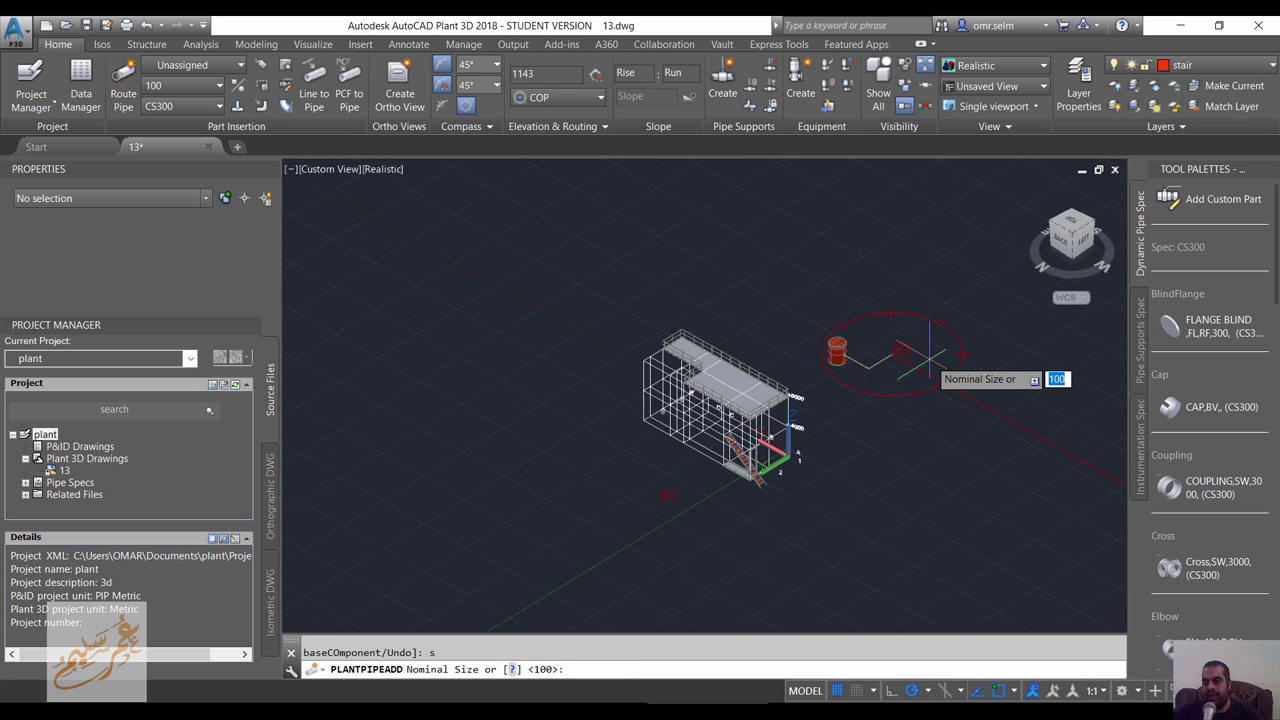
text(200)
key(Return)
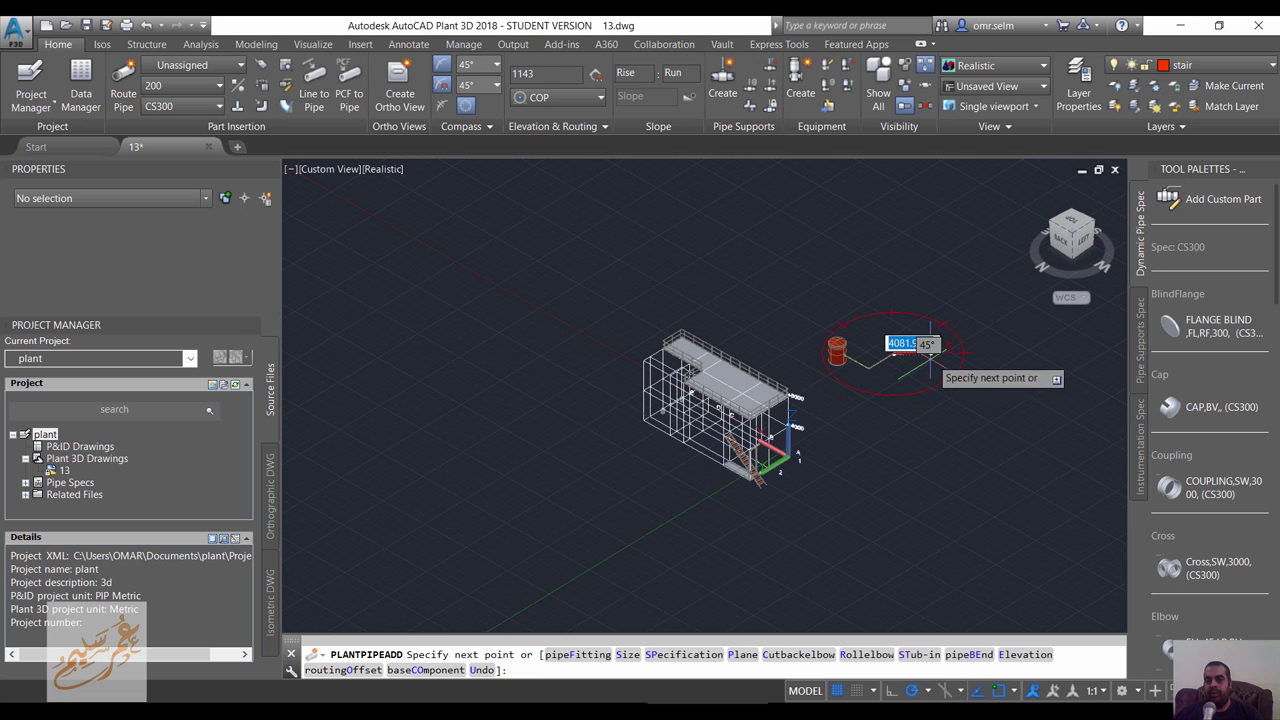
scroll(940, 383, up, 2)
scroll(885, 400, up, 4)
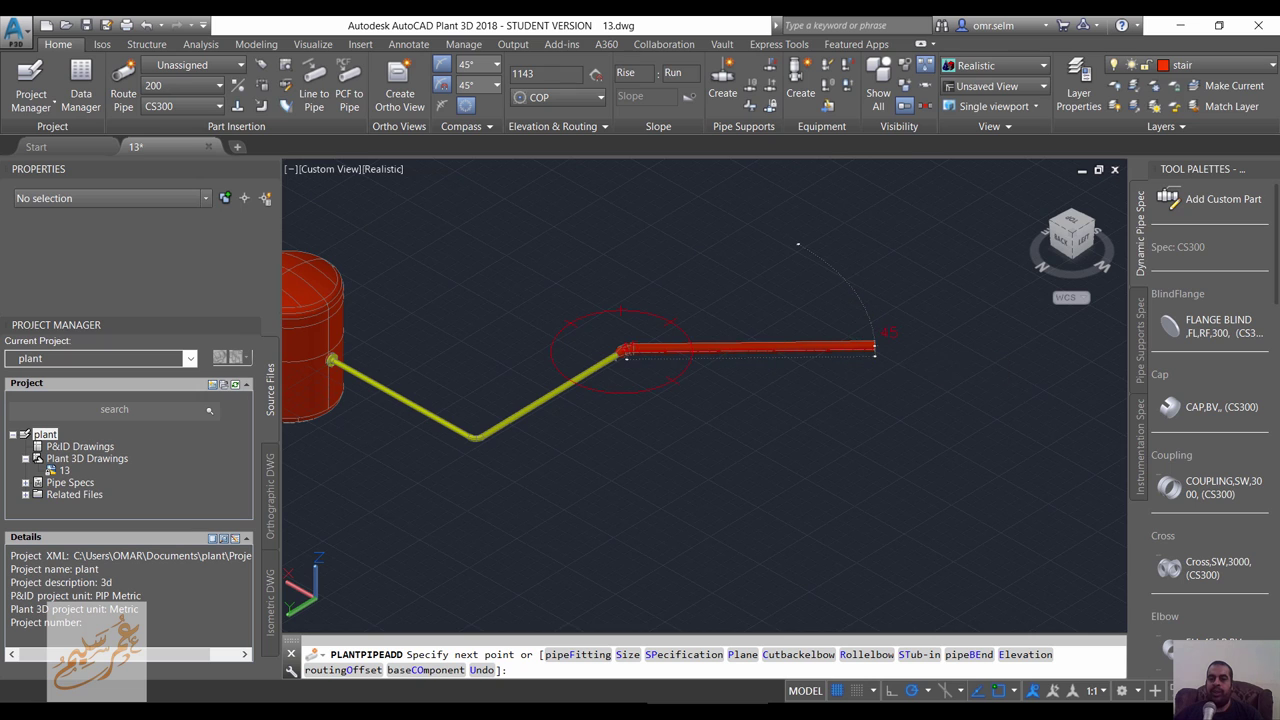
- Add the horizontal and diagonal pipe runs, then start an elevation change to 2000
click(858, 342)
scroll(818, 420, down, 2)
scroll(830, 430, down, 2)
scroll(840, 430, up, 3)
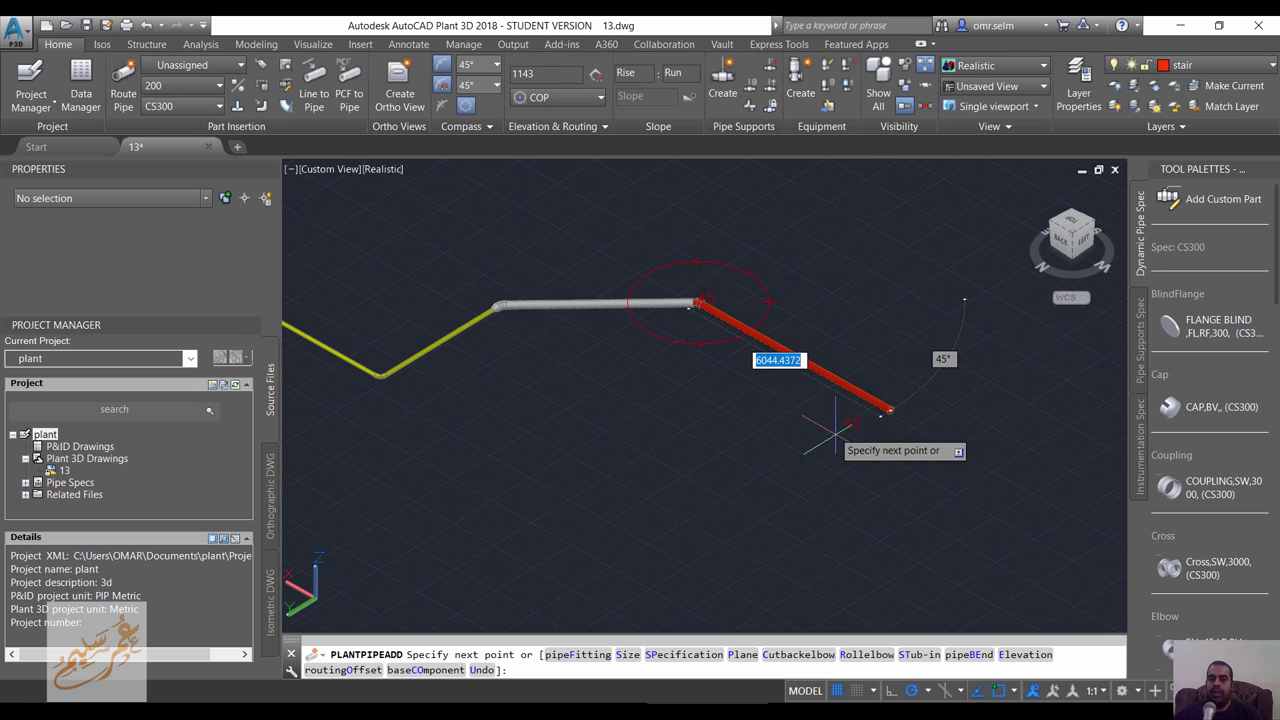
click(836, 394)
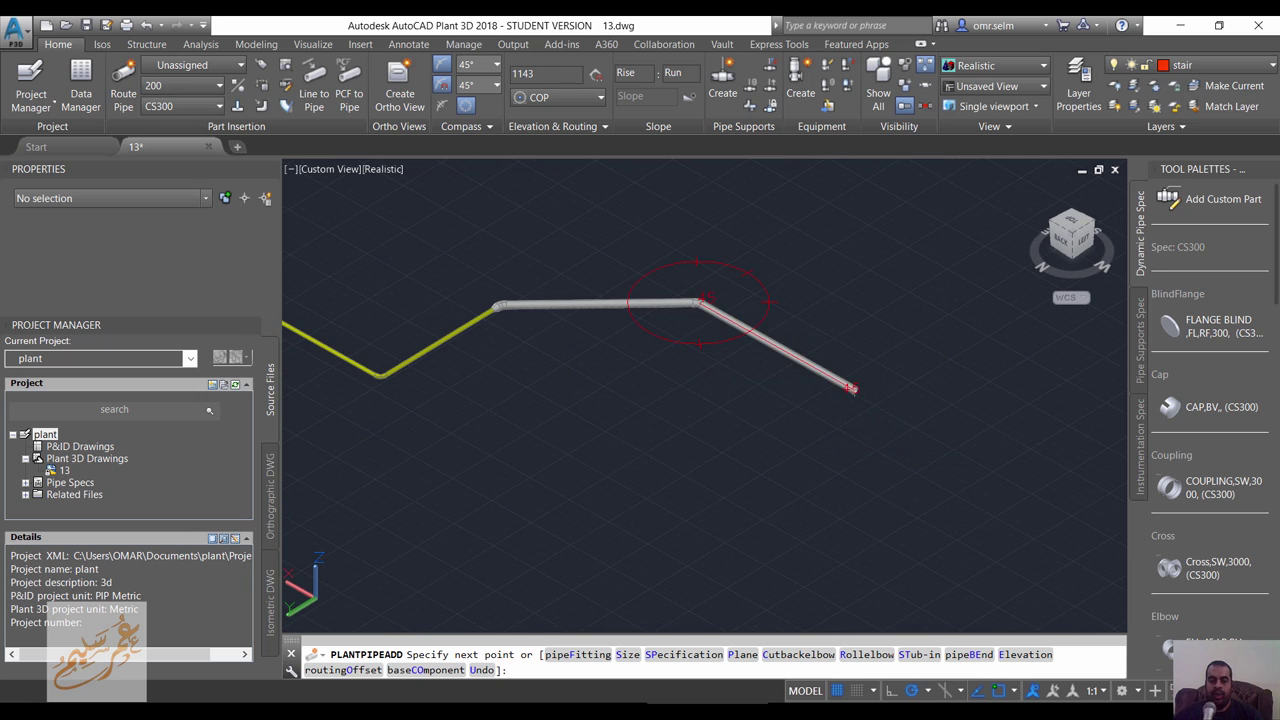
text(e)
key(Return)
text(2000)
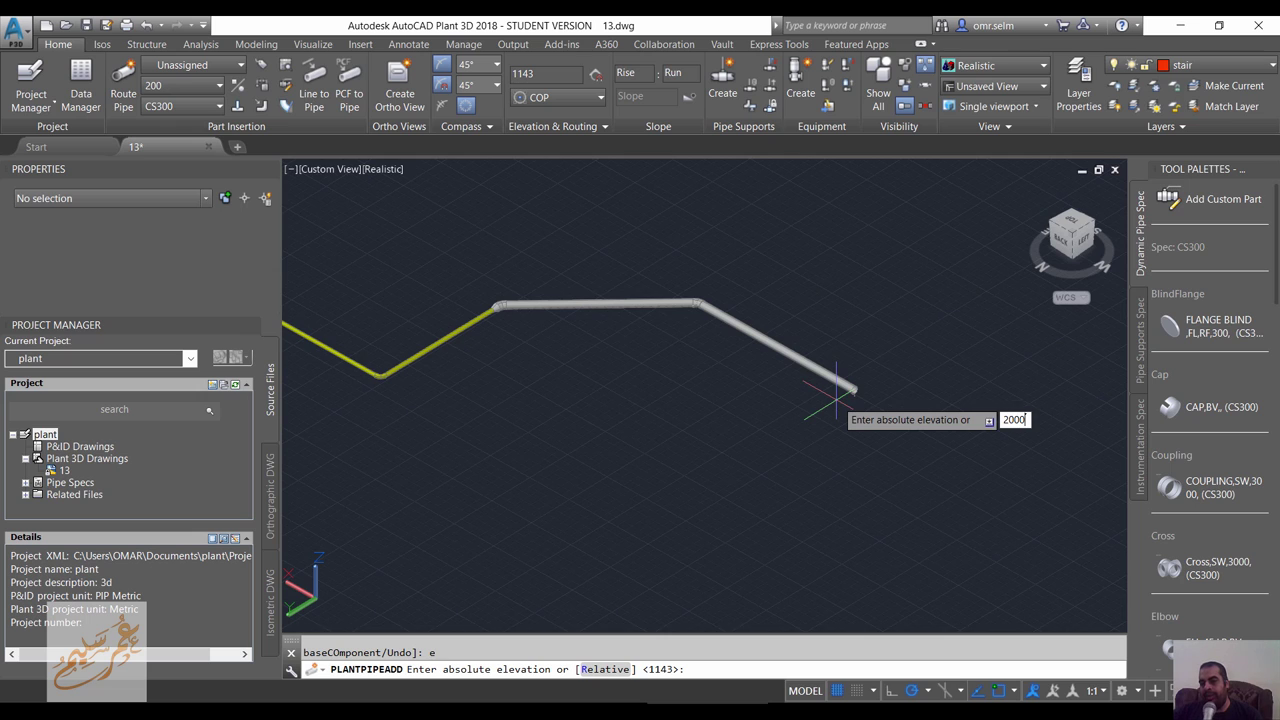
- Riser the pipe to elevation 2000 and route it through several 90° turns
key(Return)
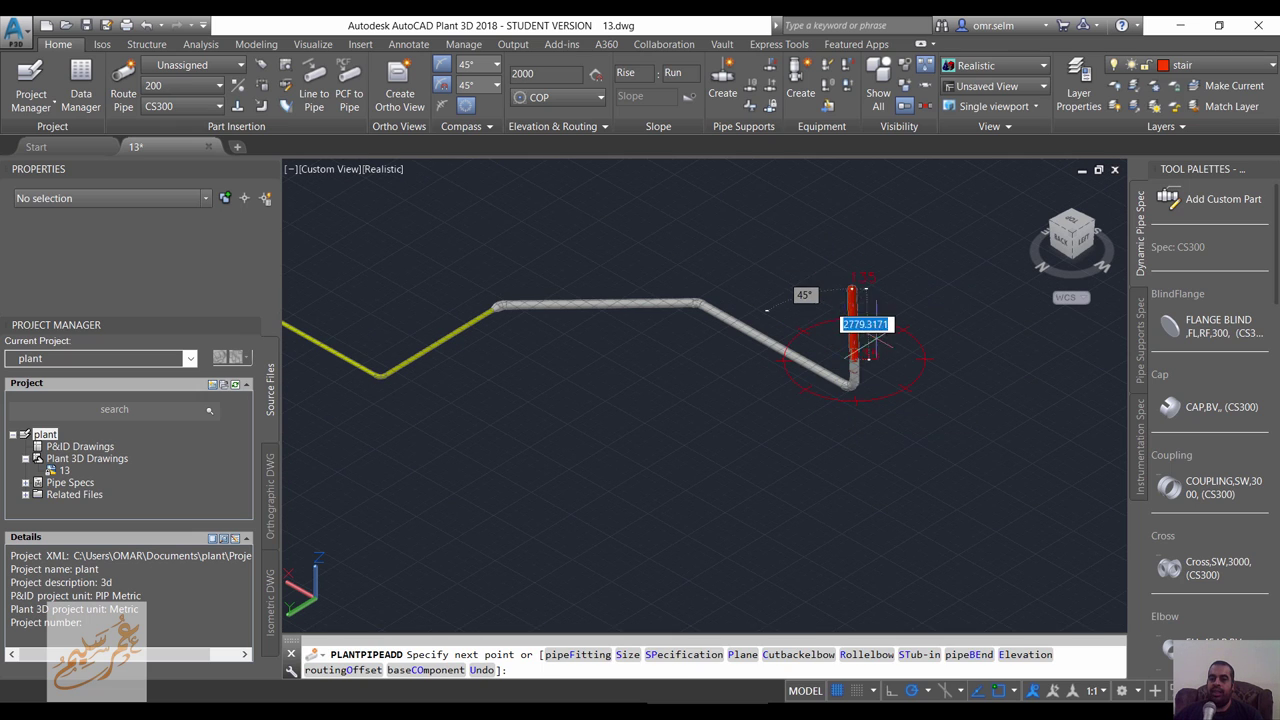
click(868, 338)
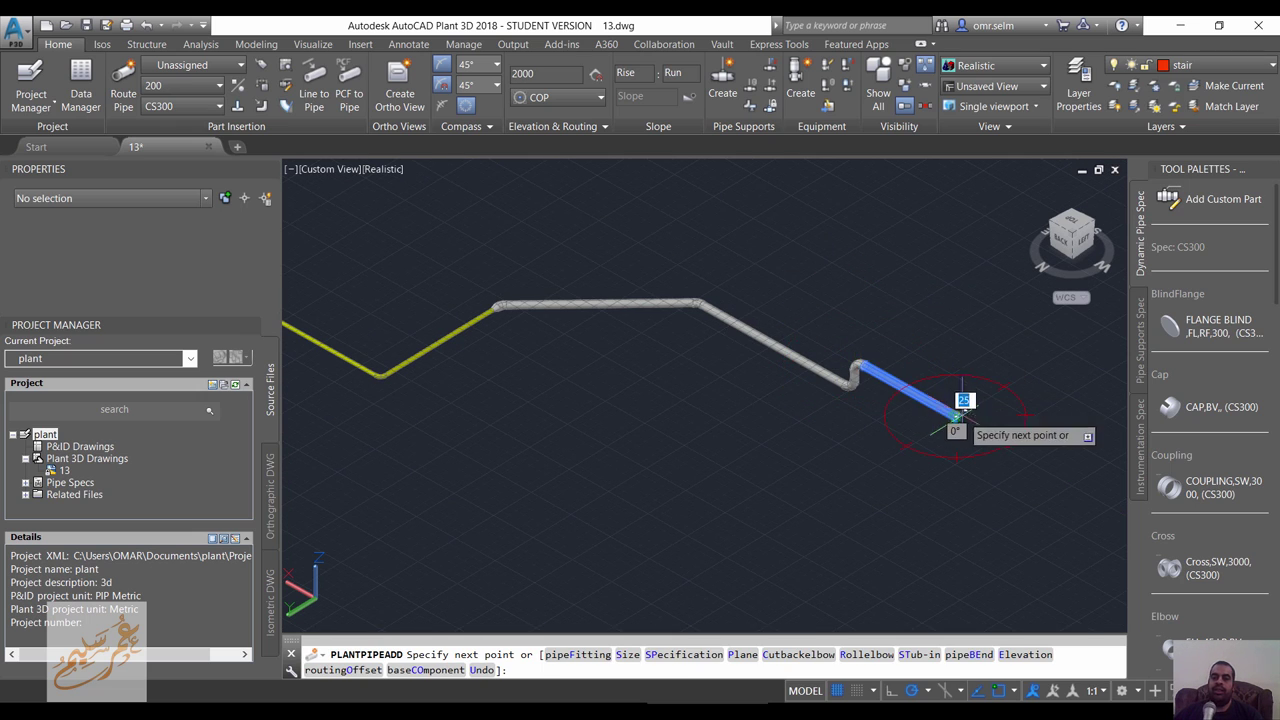
click(752, 537)
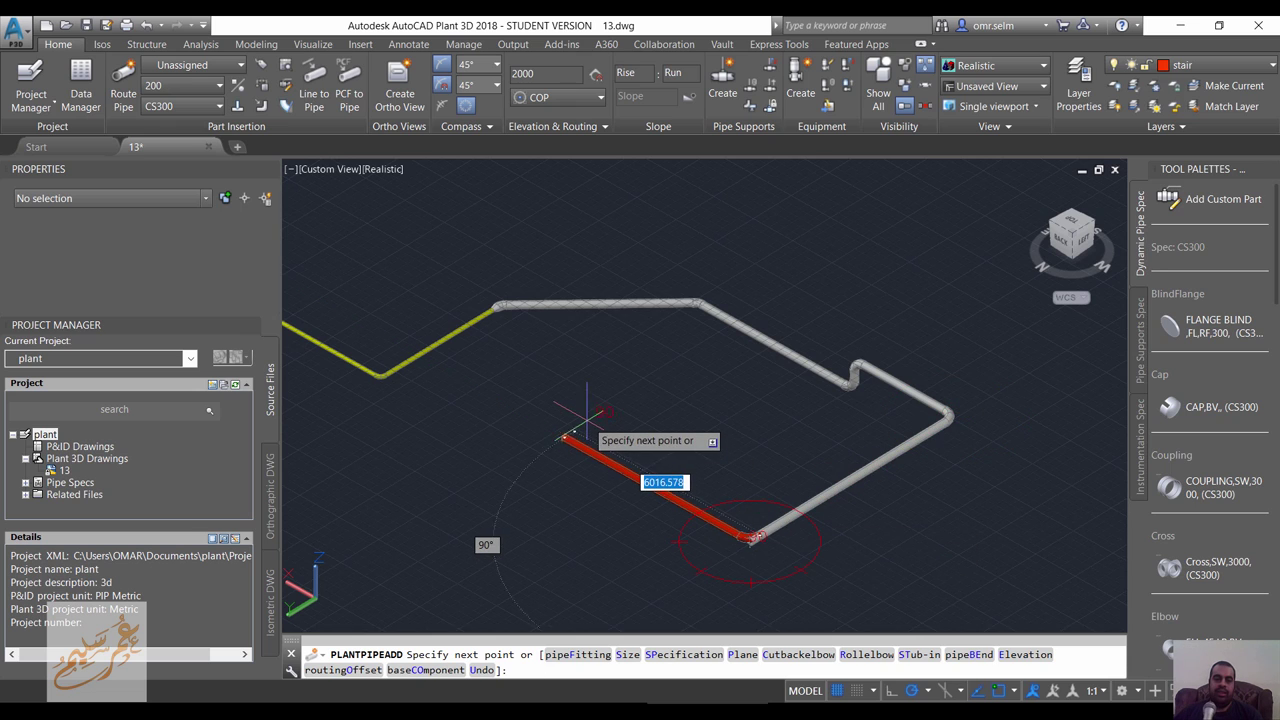
click(557, 432)
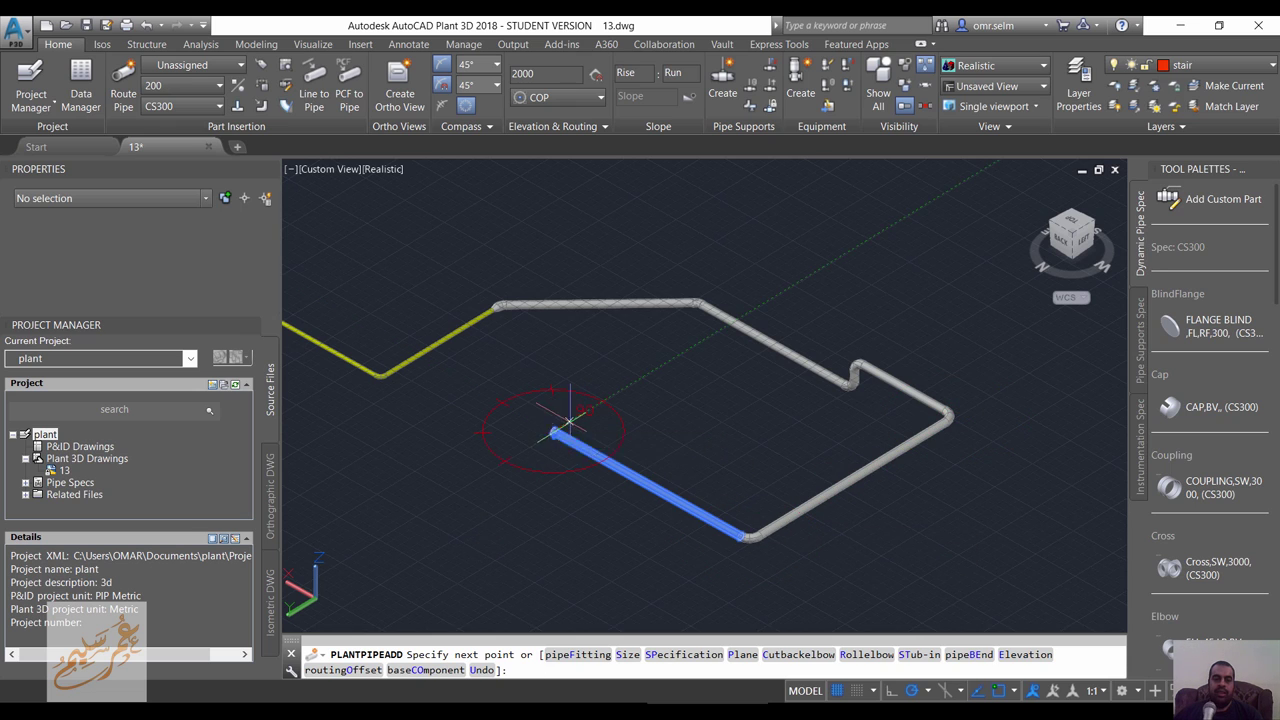
click(352, 512)
scroll(510, 380, down, 5)
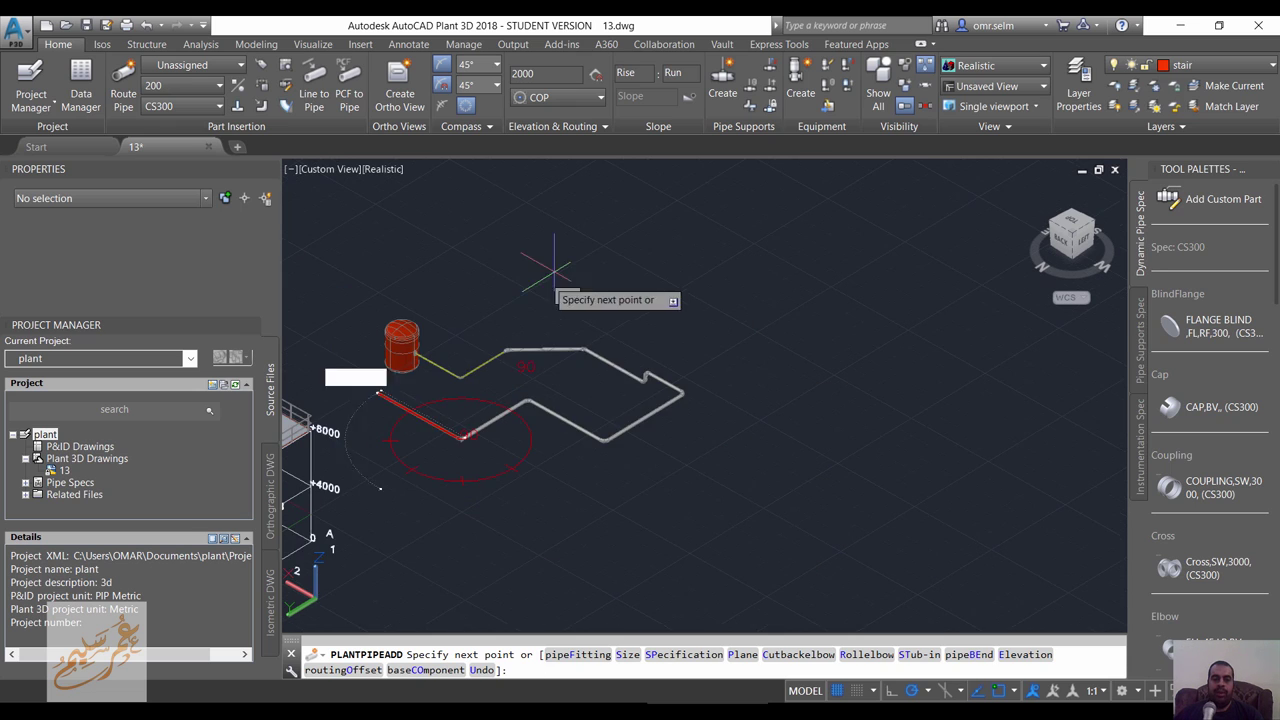
click(658, 508)
key(Escape)
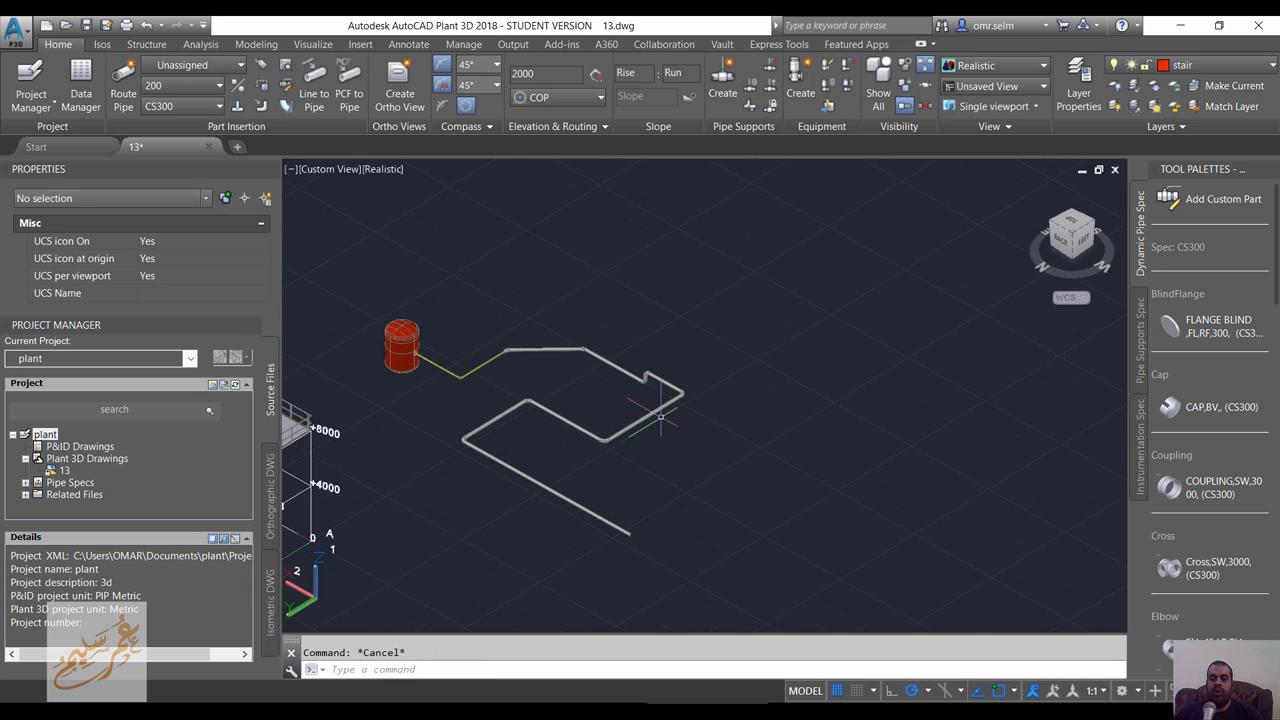
- Start a tee branch from the midpoint of the long straight pipe run
click(652, 411)
scroll(640, 411, up, 2)
scroll(635, 411, up, 2)
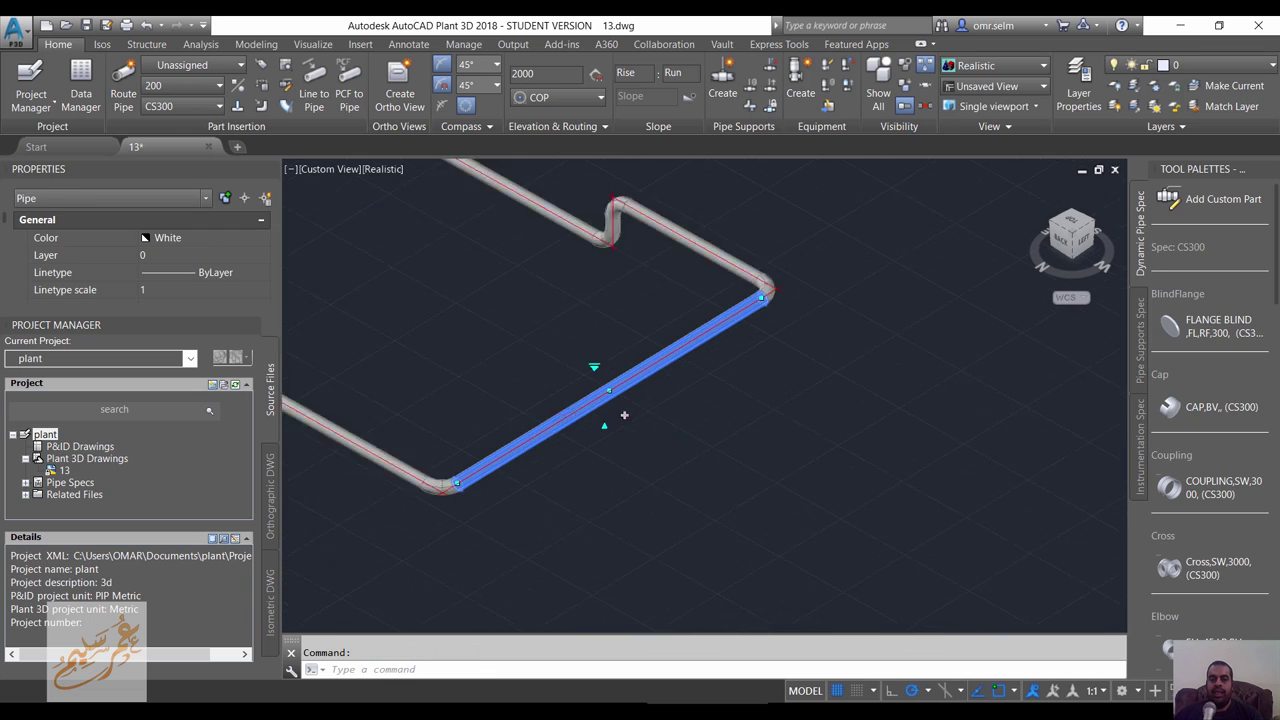
scroll(630, 411, up, 2)
click(607, 407)
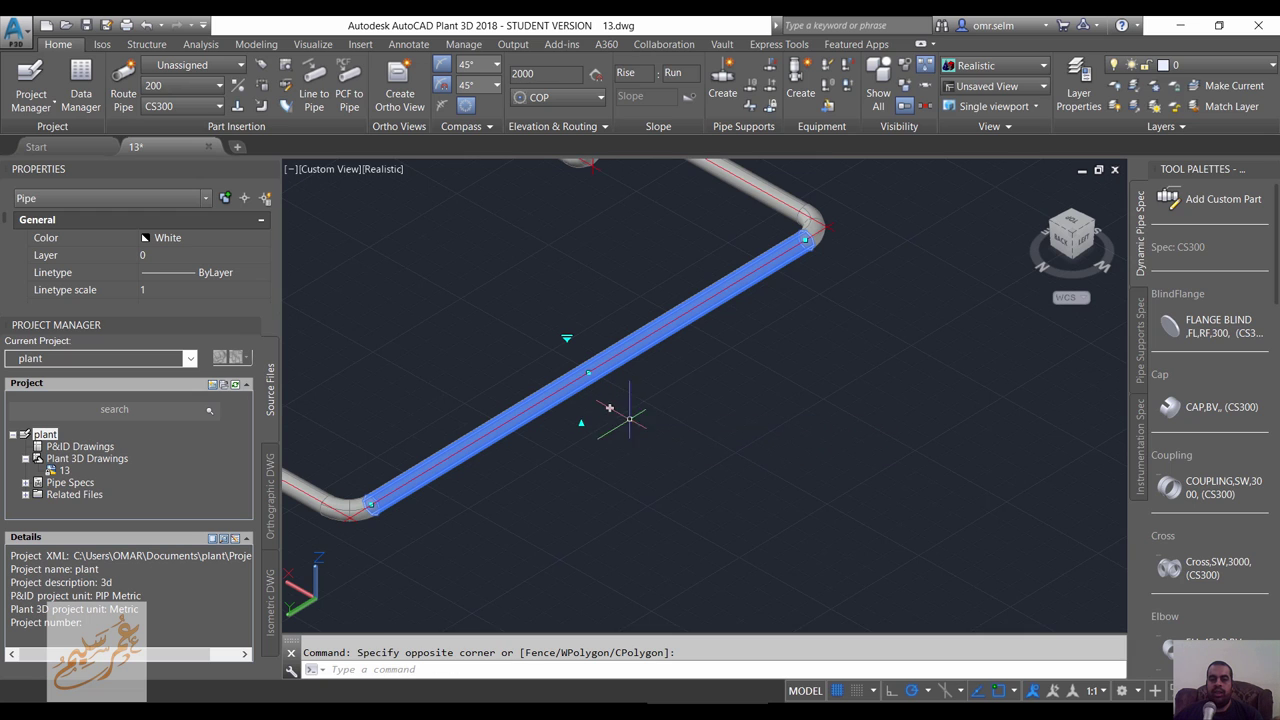
click(588, 372)
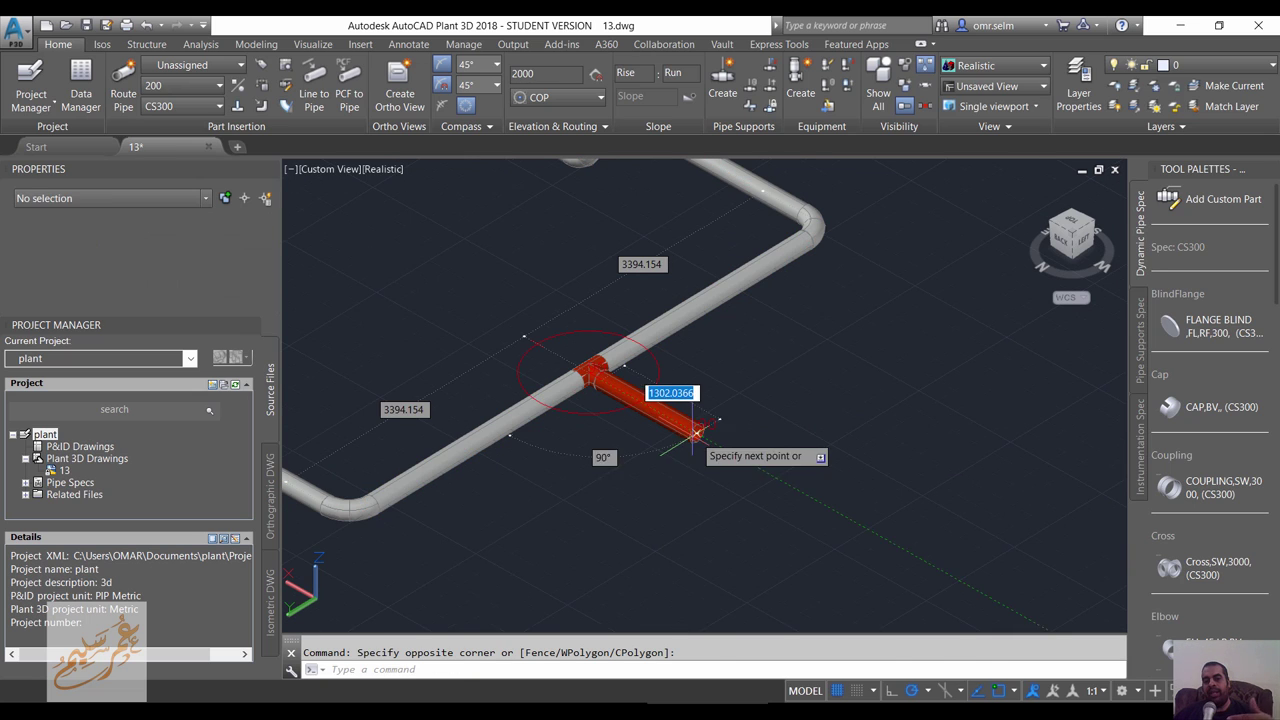
- Route the tee branch outward through its first two points
click(856, 520)
scroll(860, 480, down, 2)
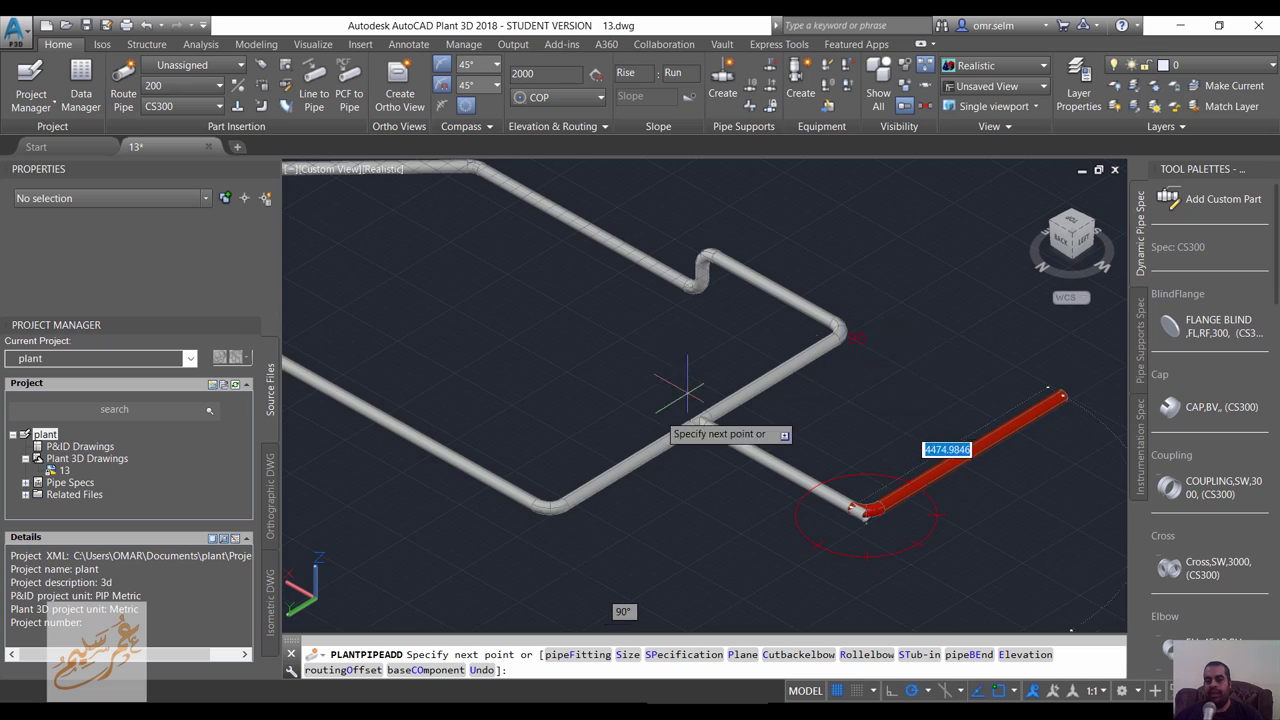
scroll(690, 440, down, 2)
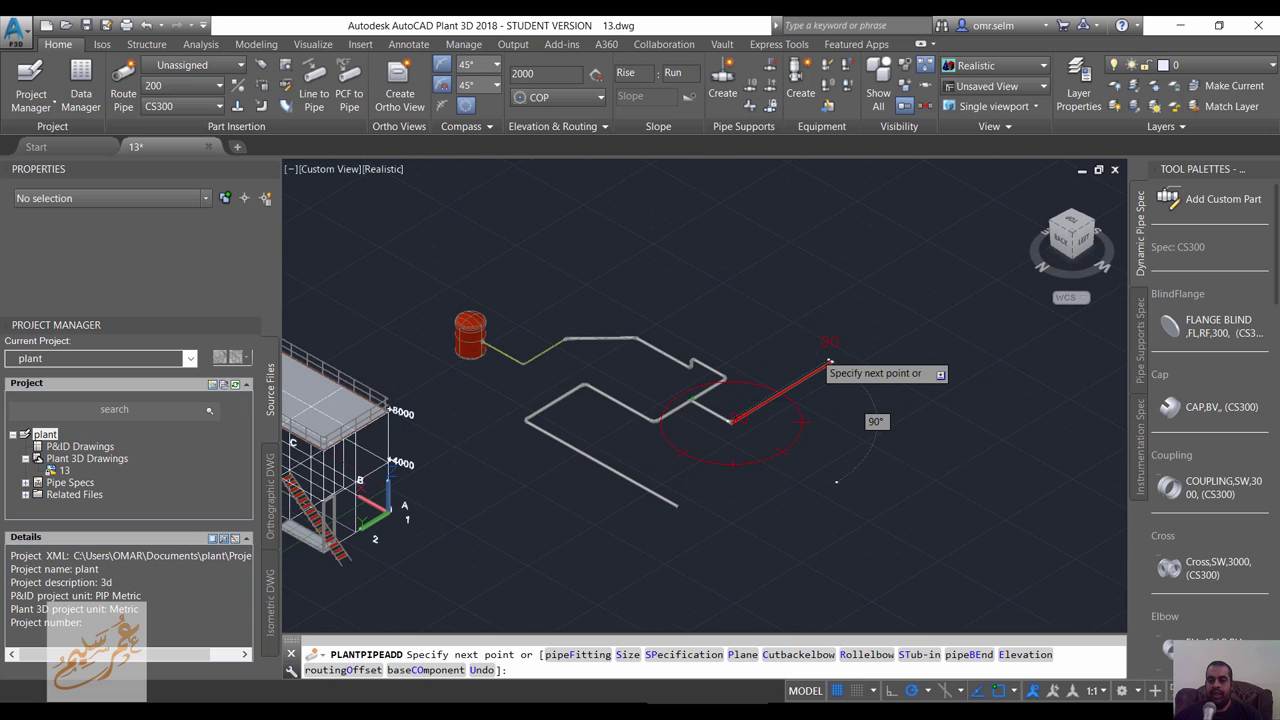
click(822, 362)
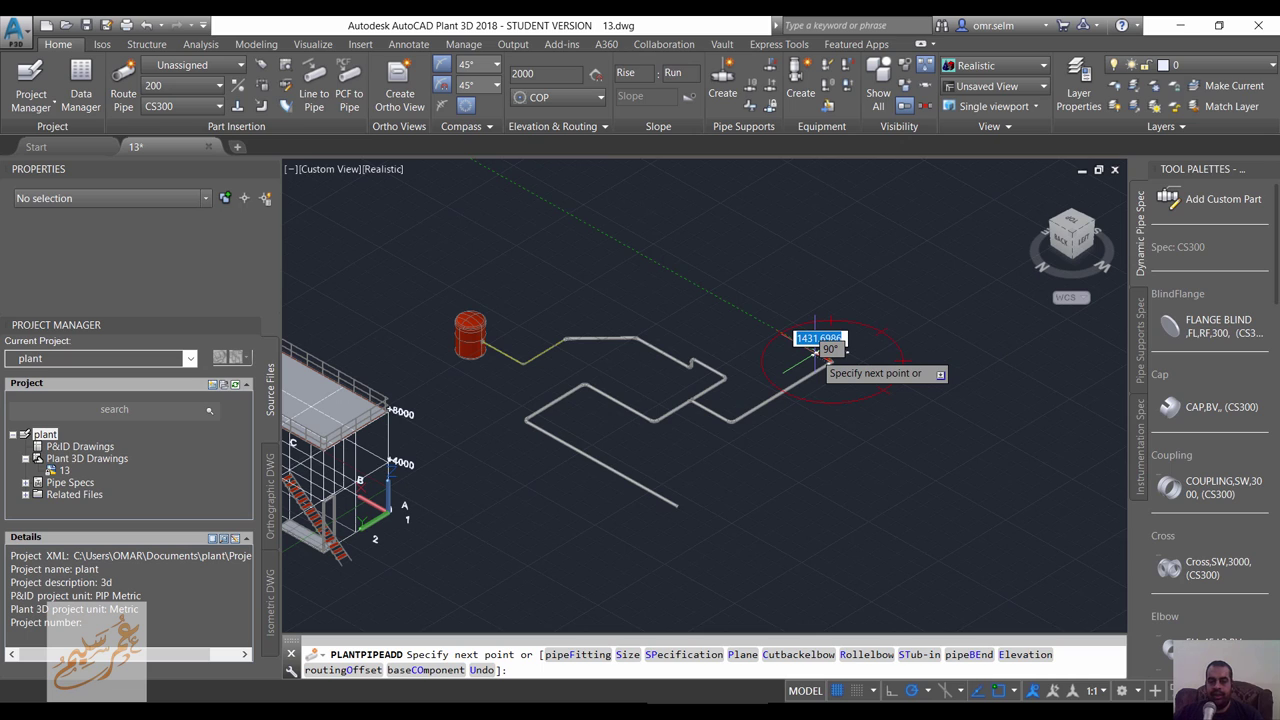
- Lift the branch to elevation 3000 and run it through three more bends
text(e)
key(Return)
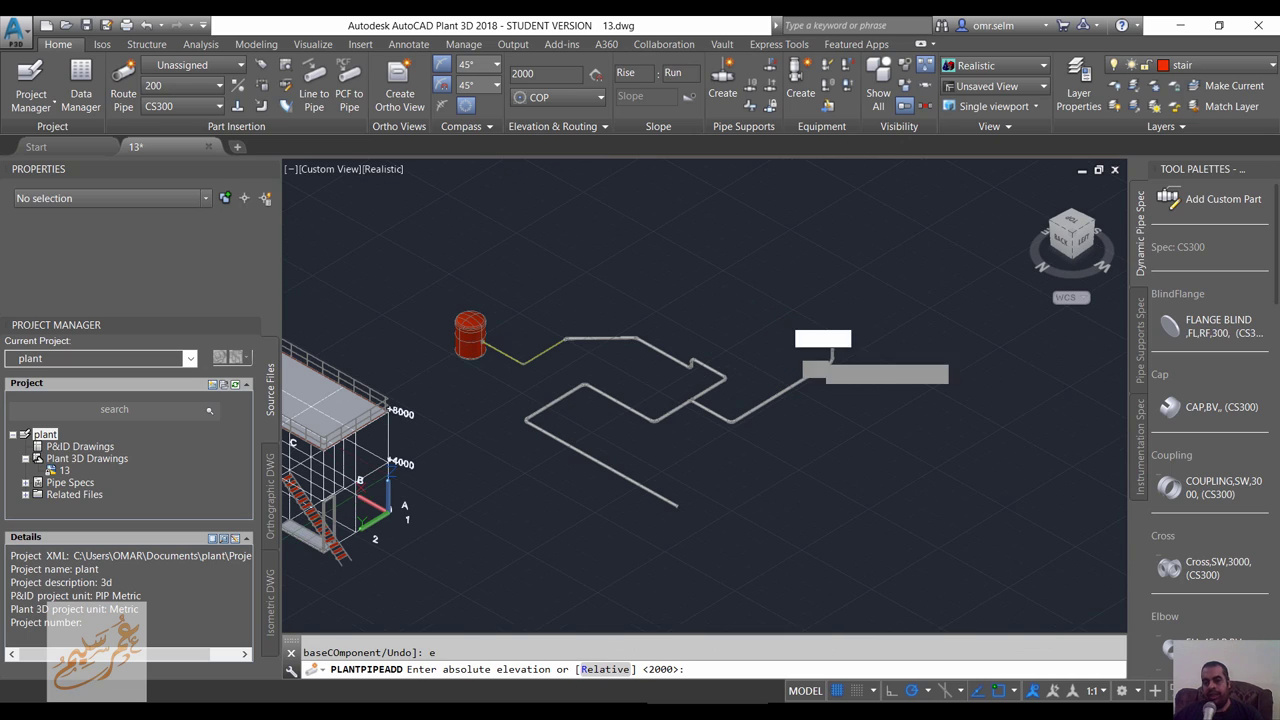
key(Return)
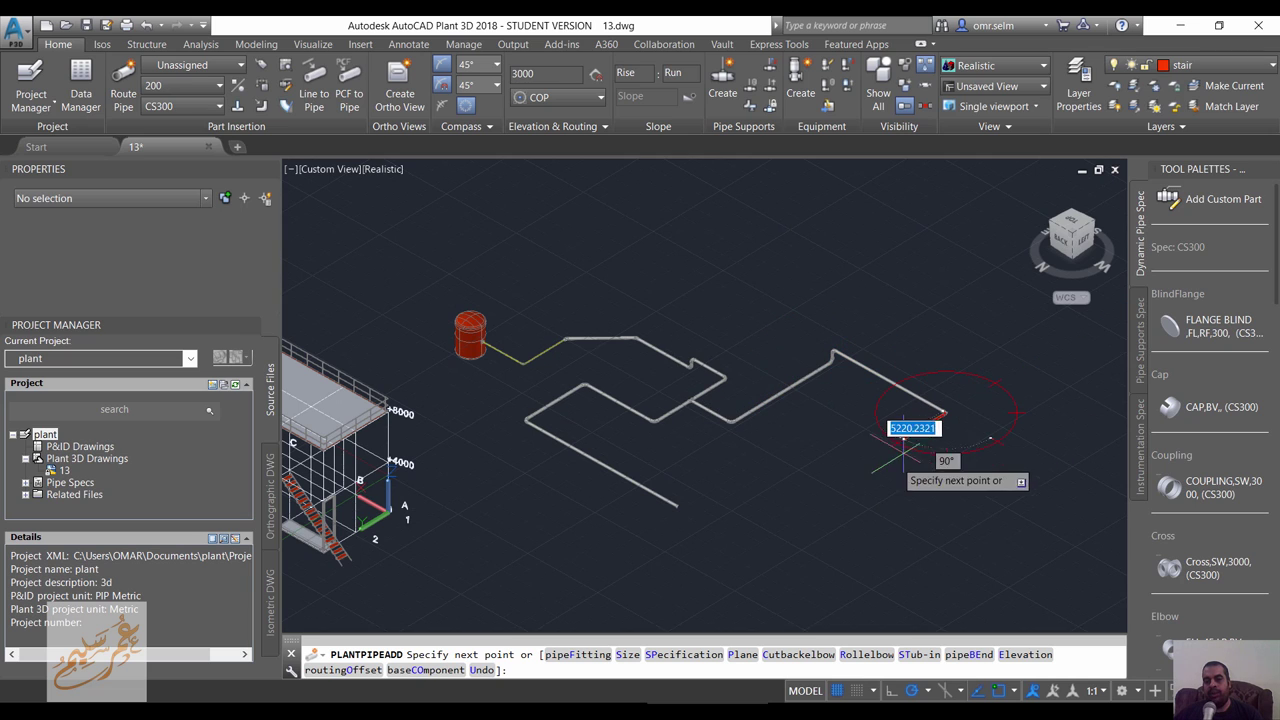
click(852, 468)
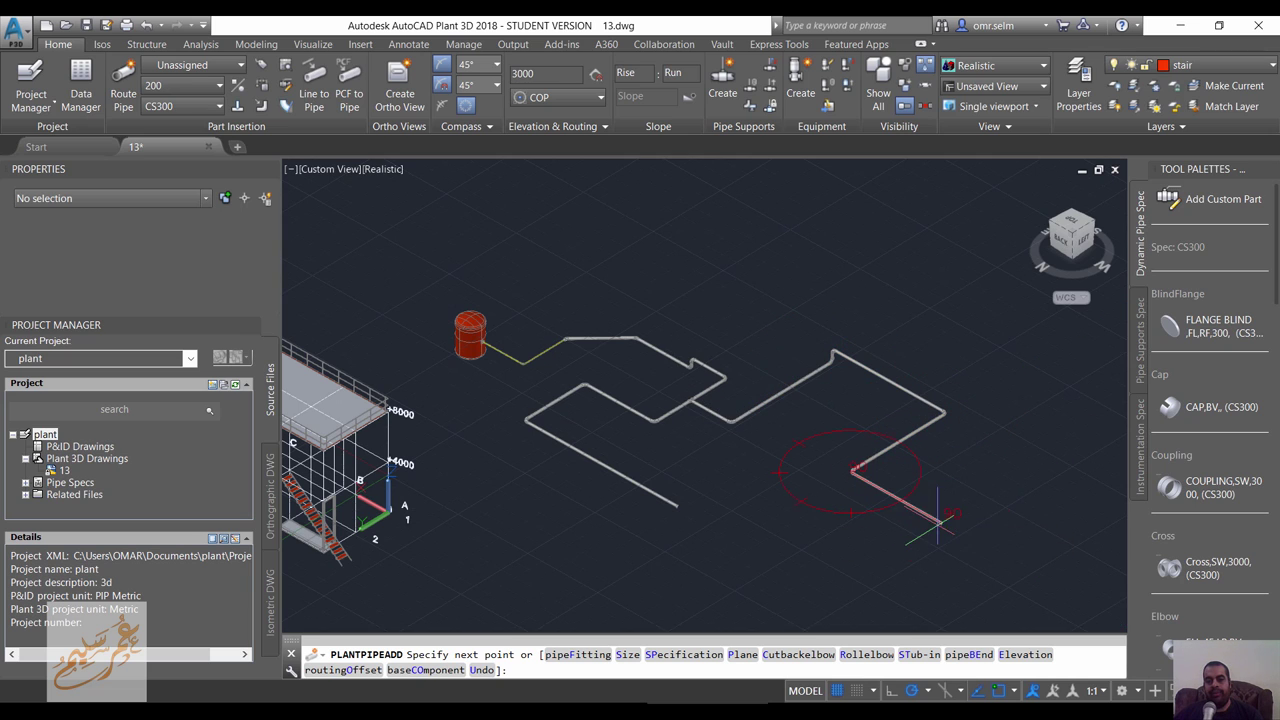
click(940, 520)
click(1040, 463)
- End the branch routing and try window selections on the right and middle pipe runs
key(Escape)
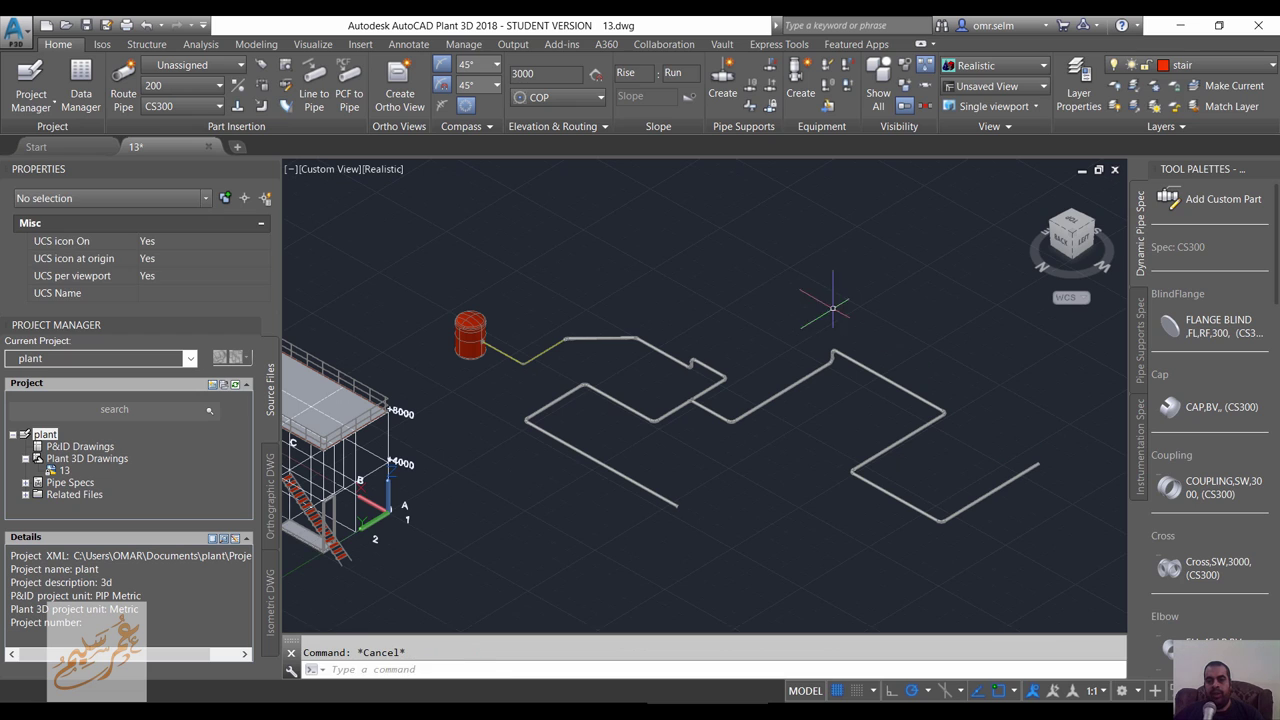
mouse_move(779, 271)
mouse_down()
mouse_move(1103, 560)
mouse_move(1106, 545)
mouse_up()
key(Escape)
drag(746, 280, 1094, 571)
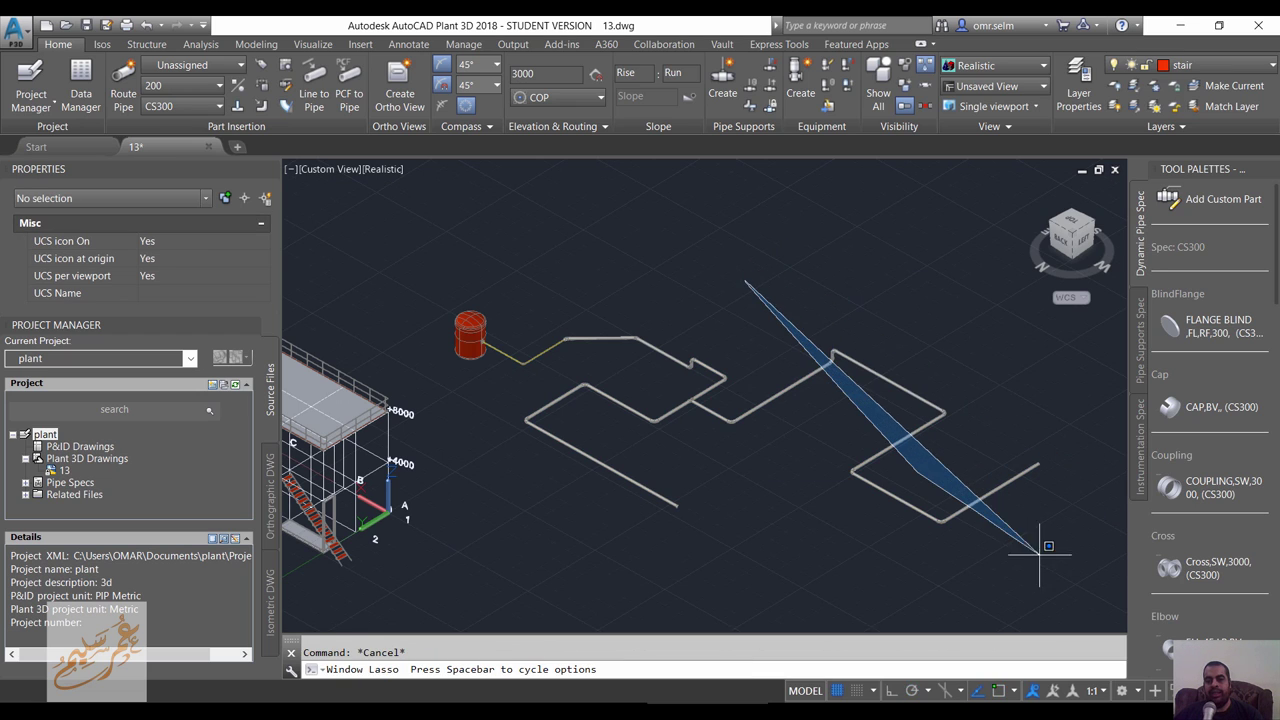
key(Escape)
mouse_move(567, 260)
mouse_down()
mouse_move(713, 548)
mouse_move(601, 545)
mouse_up()
scroll(601, 547, up, 3)
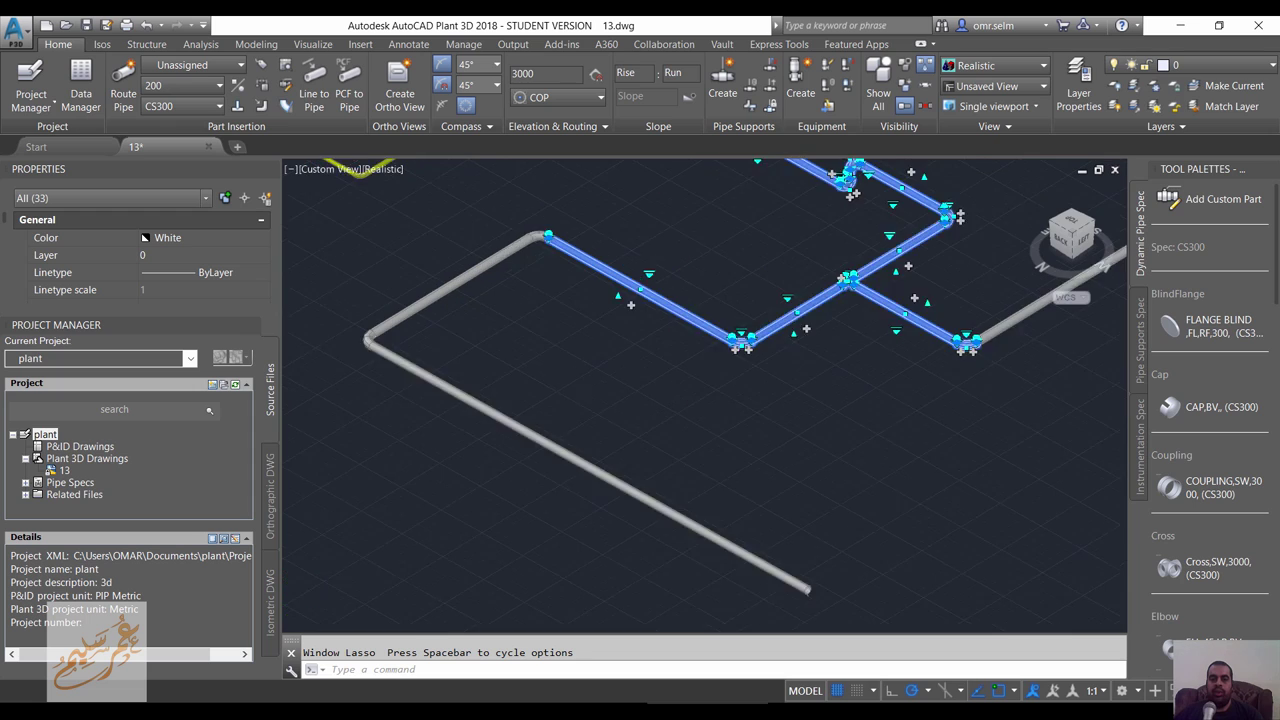
scroll(632, 238, up, 2)
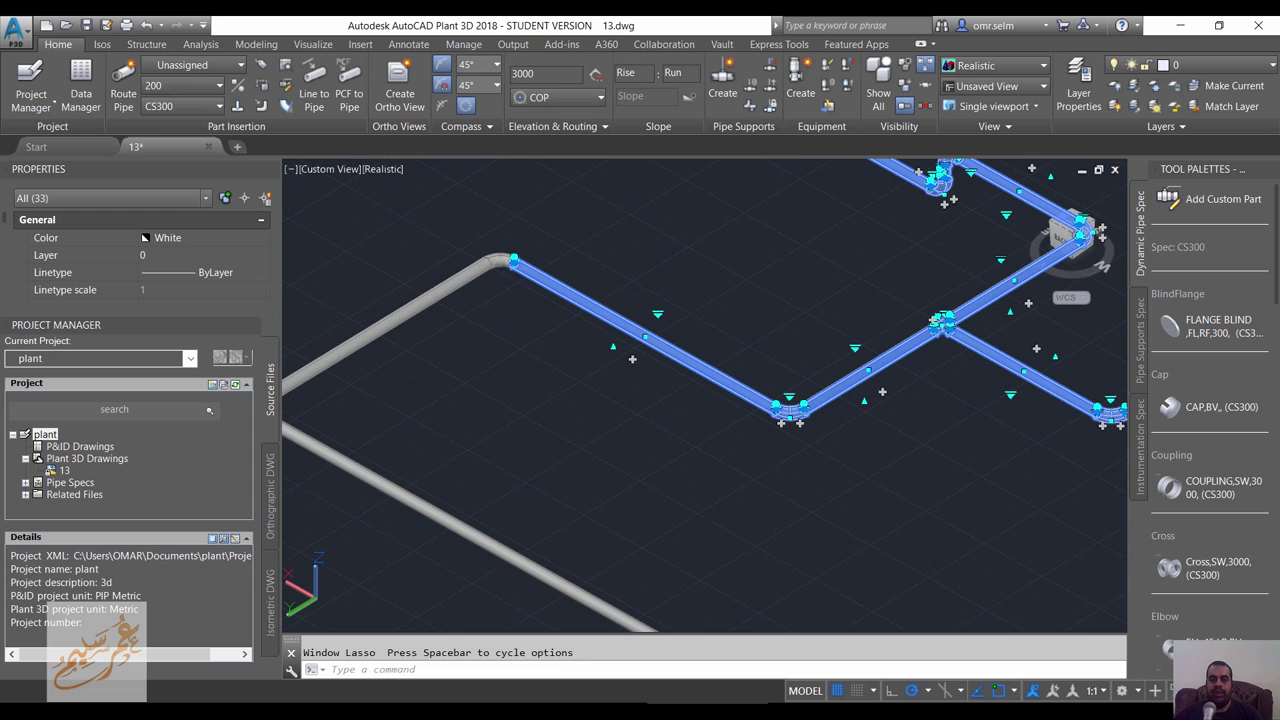
- Select the elbow at the upper-left end of the diagonal pipe
click(657, 314)
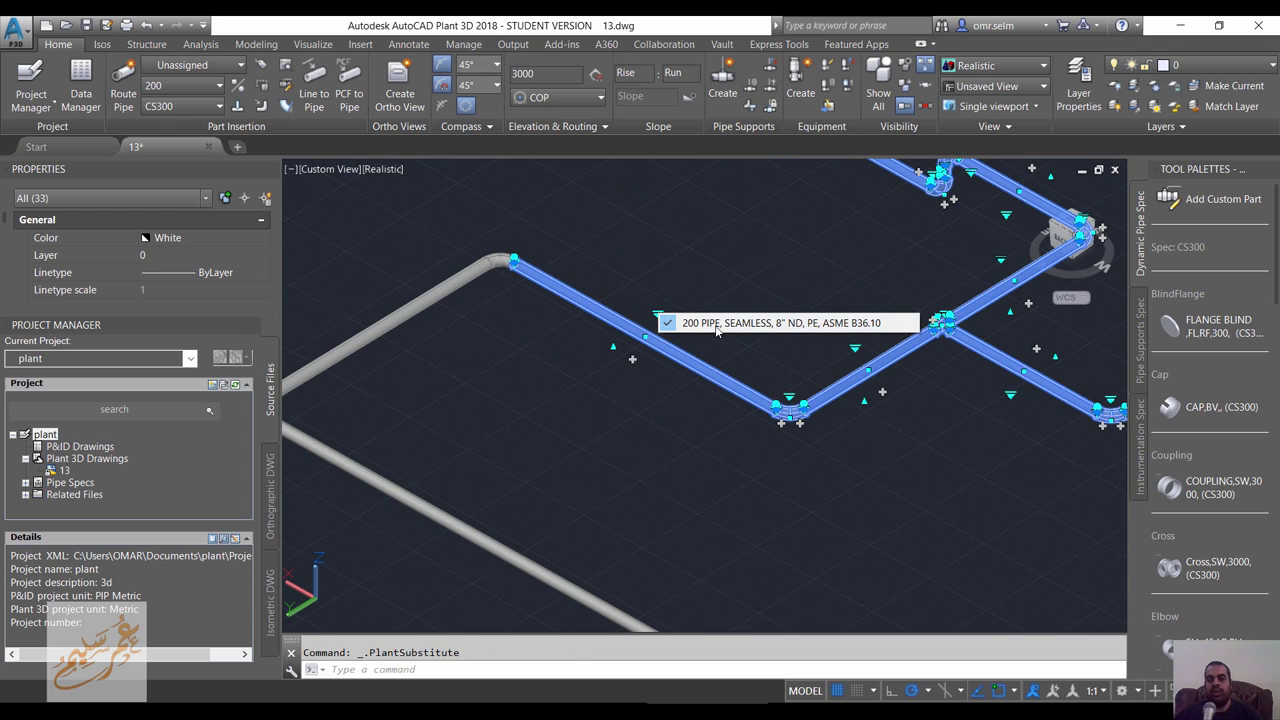
key(Escape)
key(Escape)
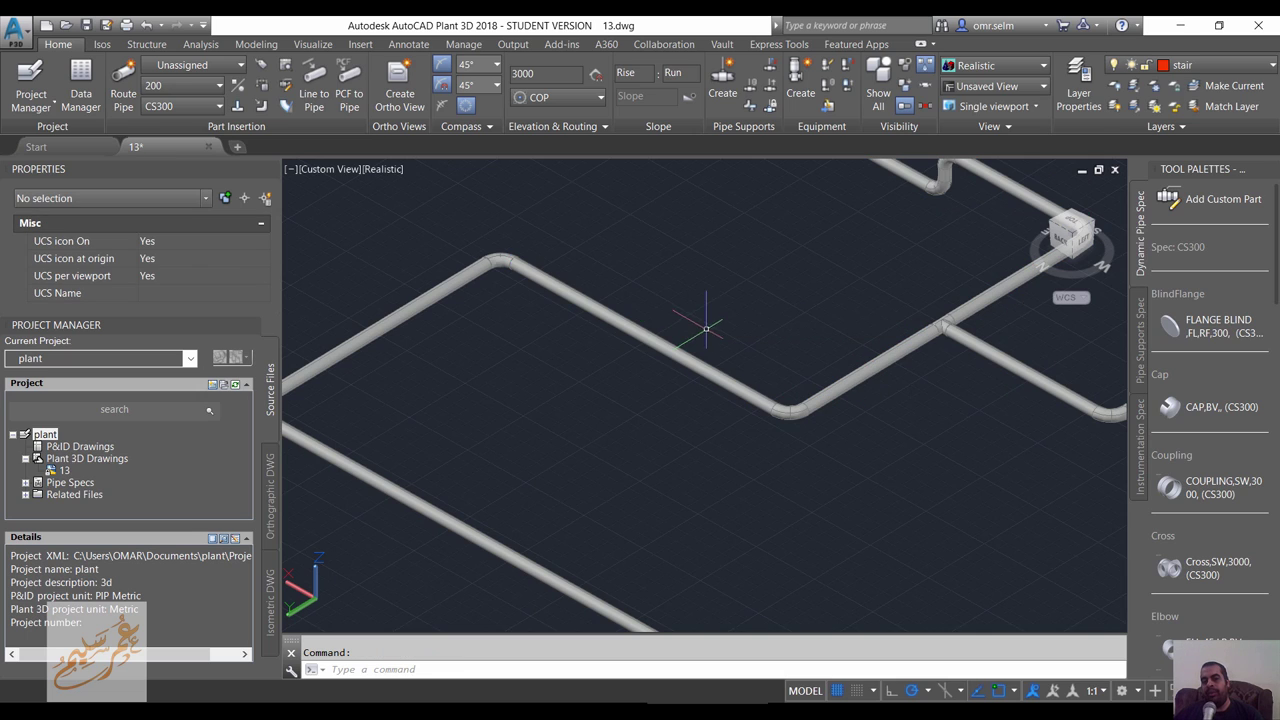
click(640, 334)
click(657, 314)
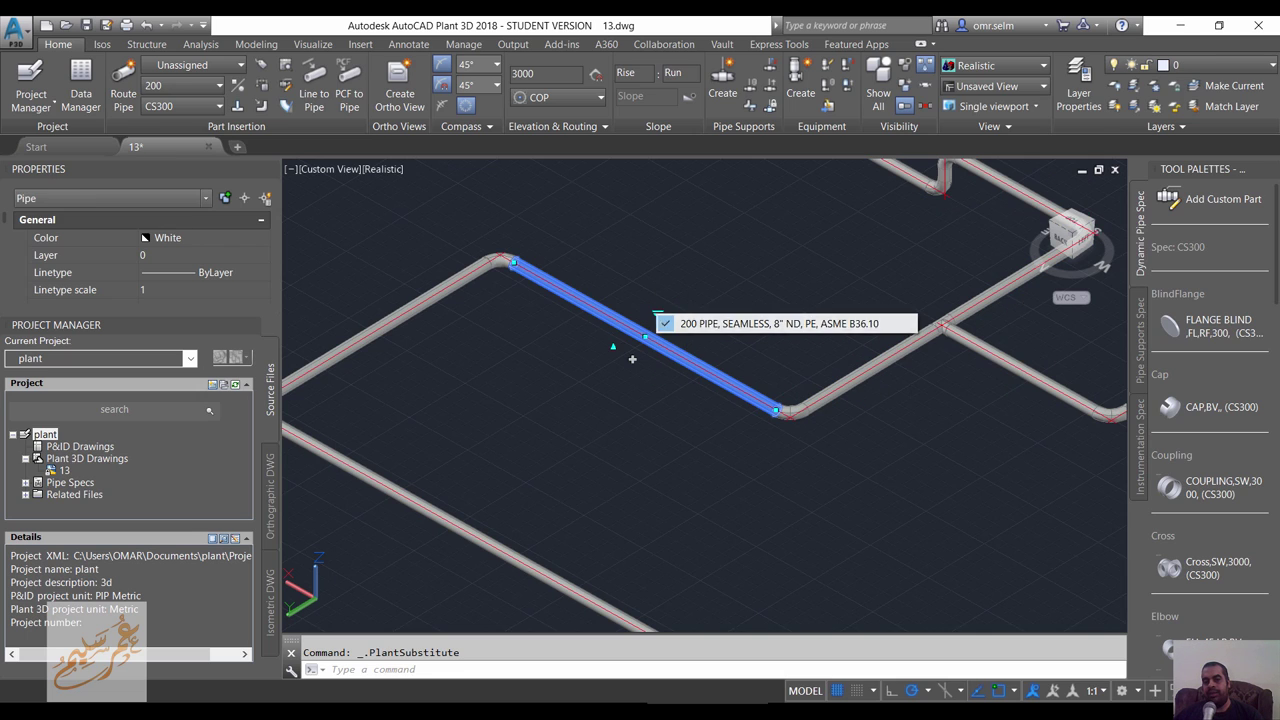
click(631, 357)
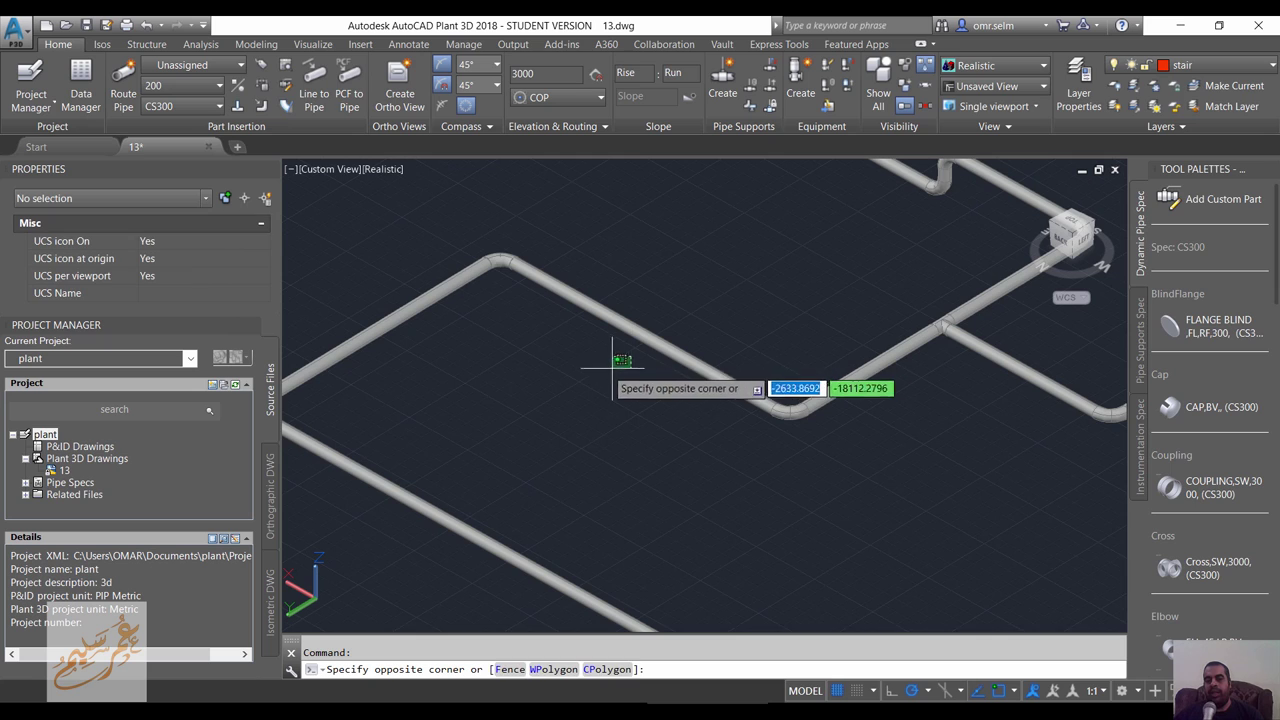
click(569, 389)
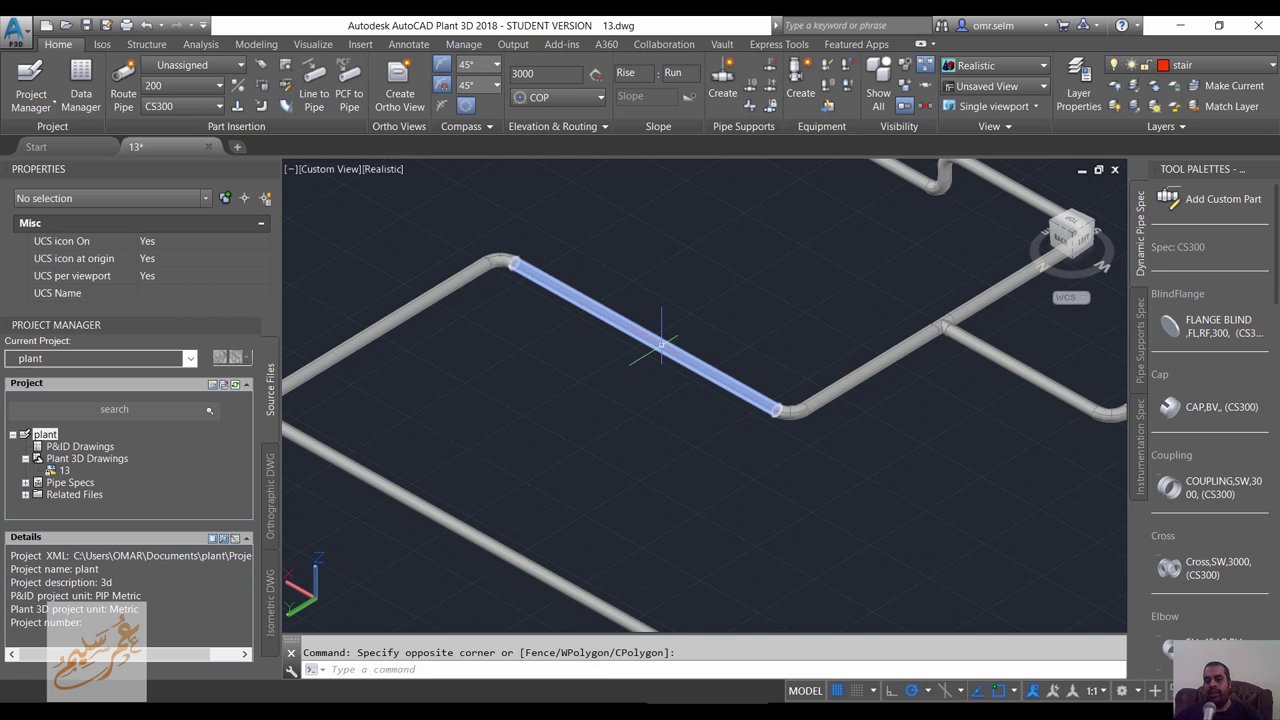
key(Escape)
click(501, 258)
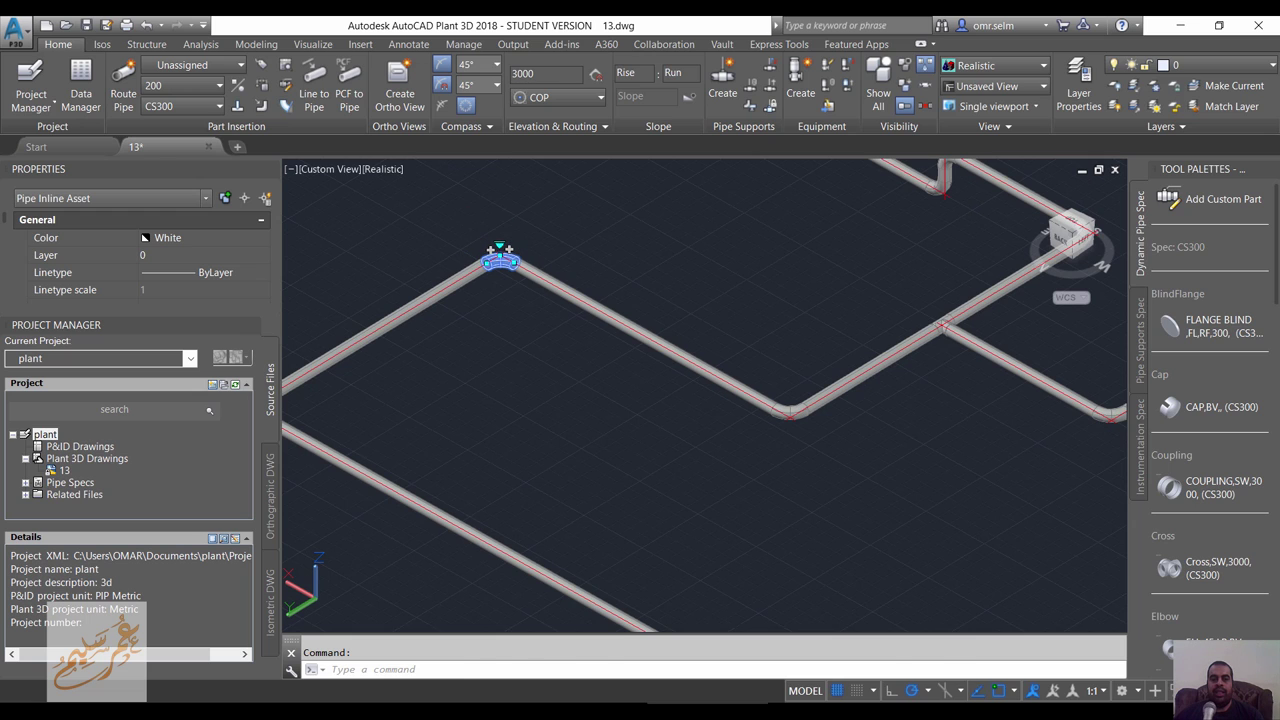
click(499, 248)
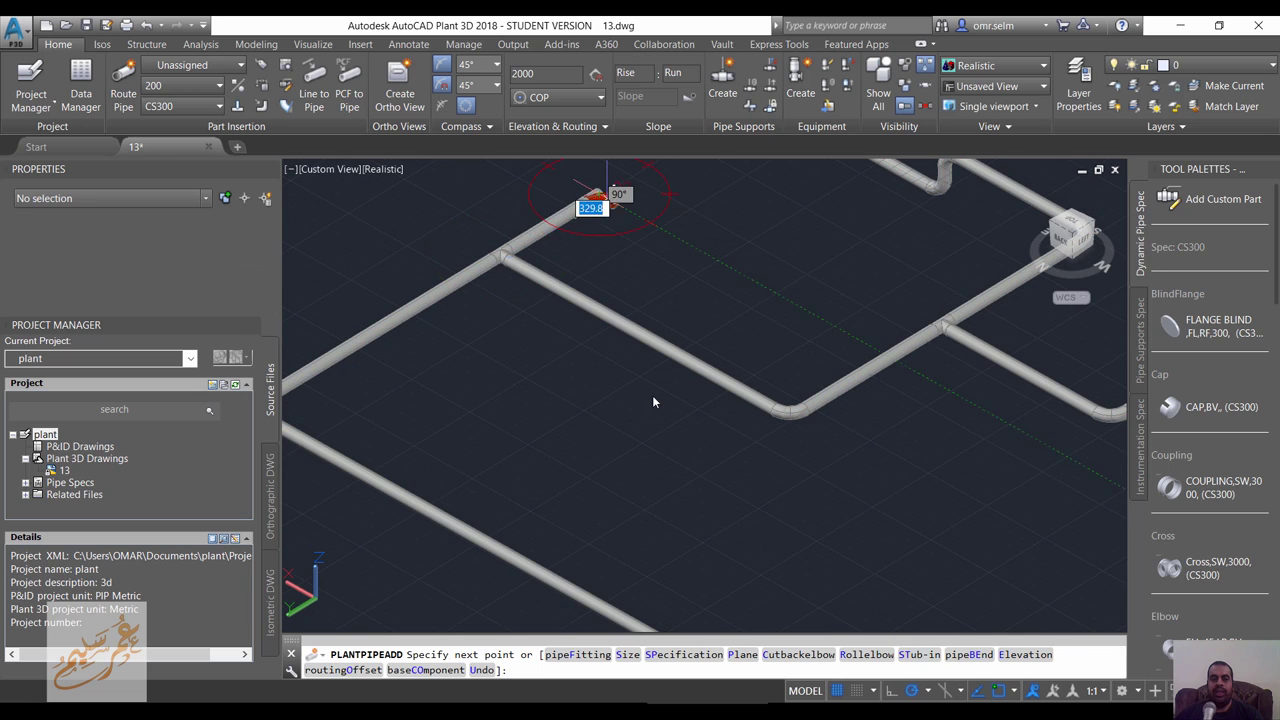
scroll(600, 200, down, 3)
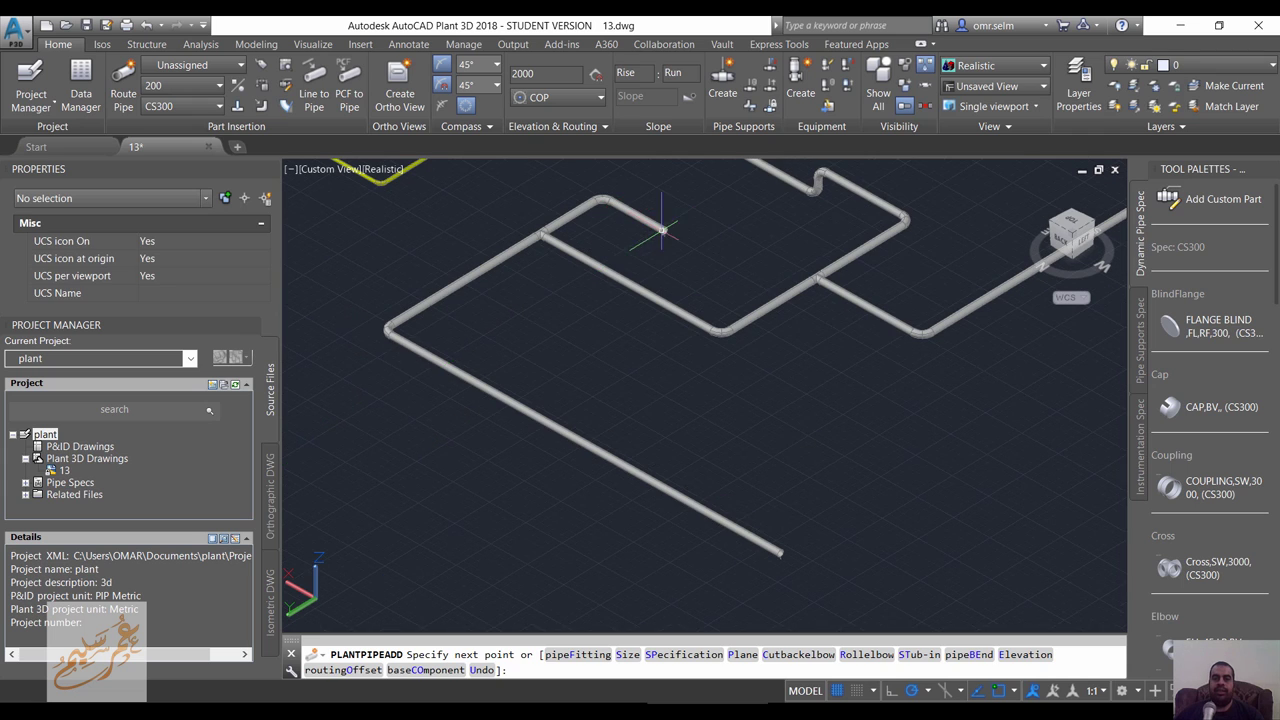
key(Escape)
scroll(661, 230, down, 3)
scroll(600, 400, up, 3)
middle_drag(600, 420, 687, 373)
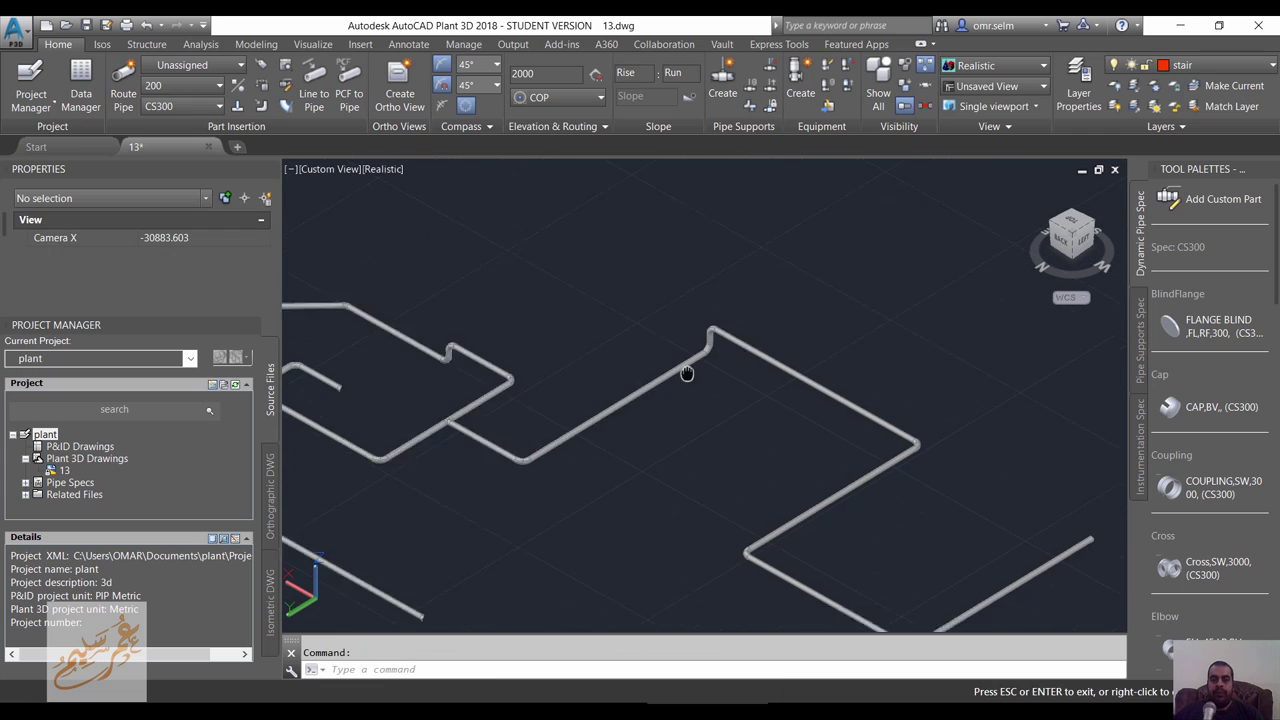
drag(687, 373, 699, 351)
key(Escape)
scroll(749, 297, down, 3)
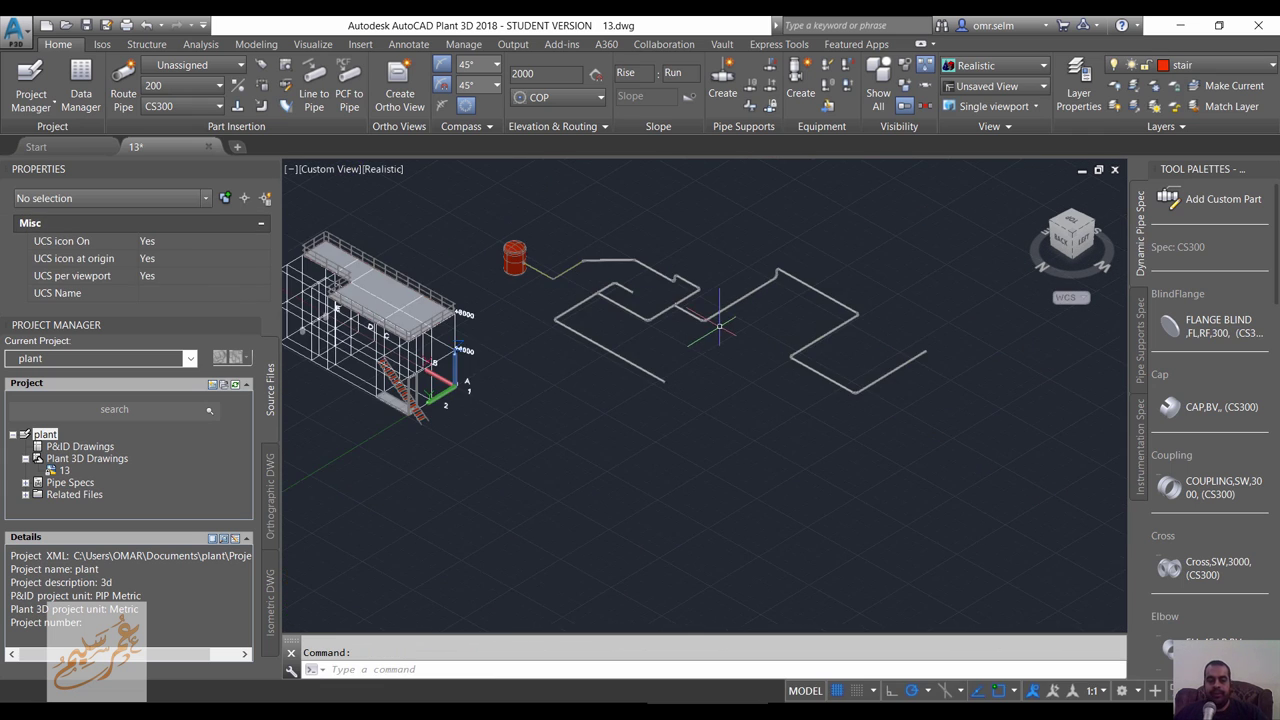
scroll(795, 245, up, 3)
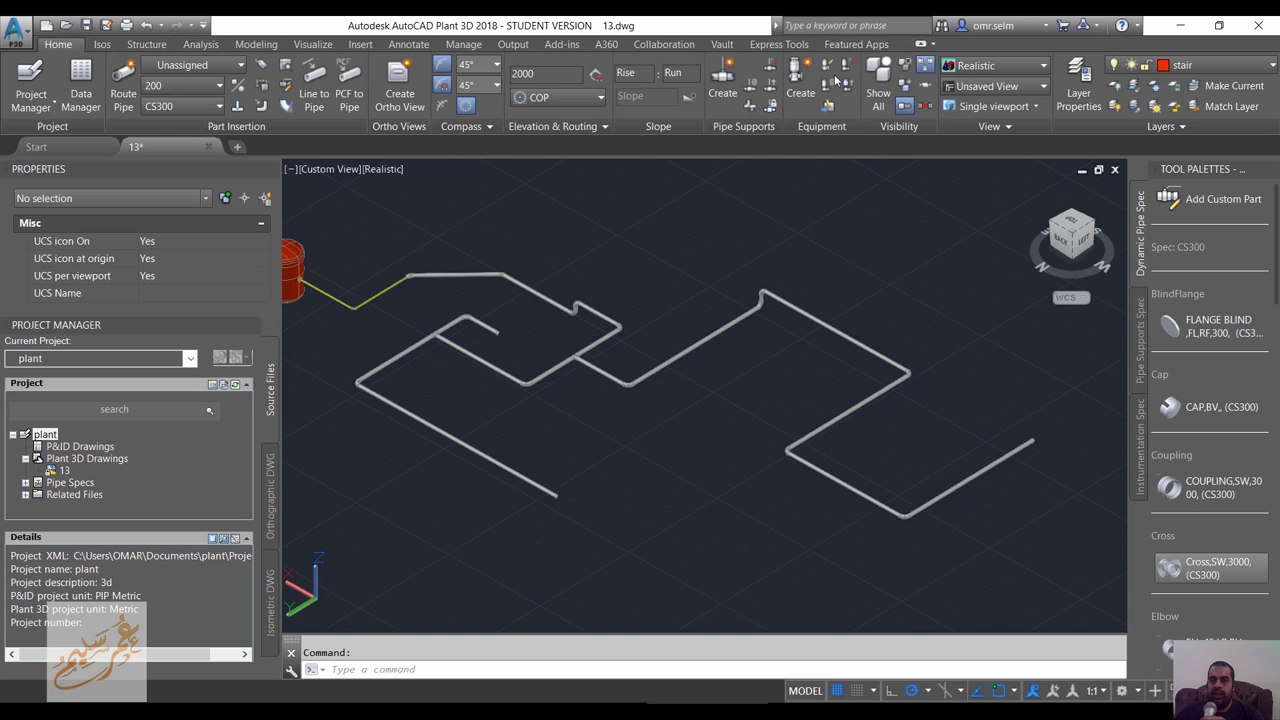
- Insert a Simple Pipe Support on the long diagonal pipe run
click(722, 89)
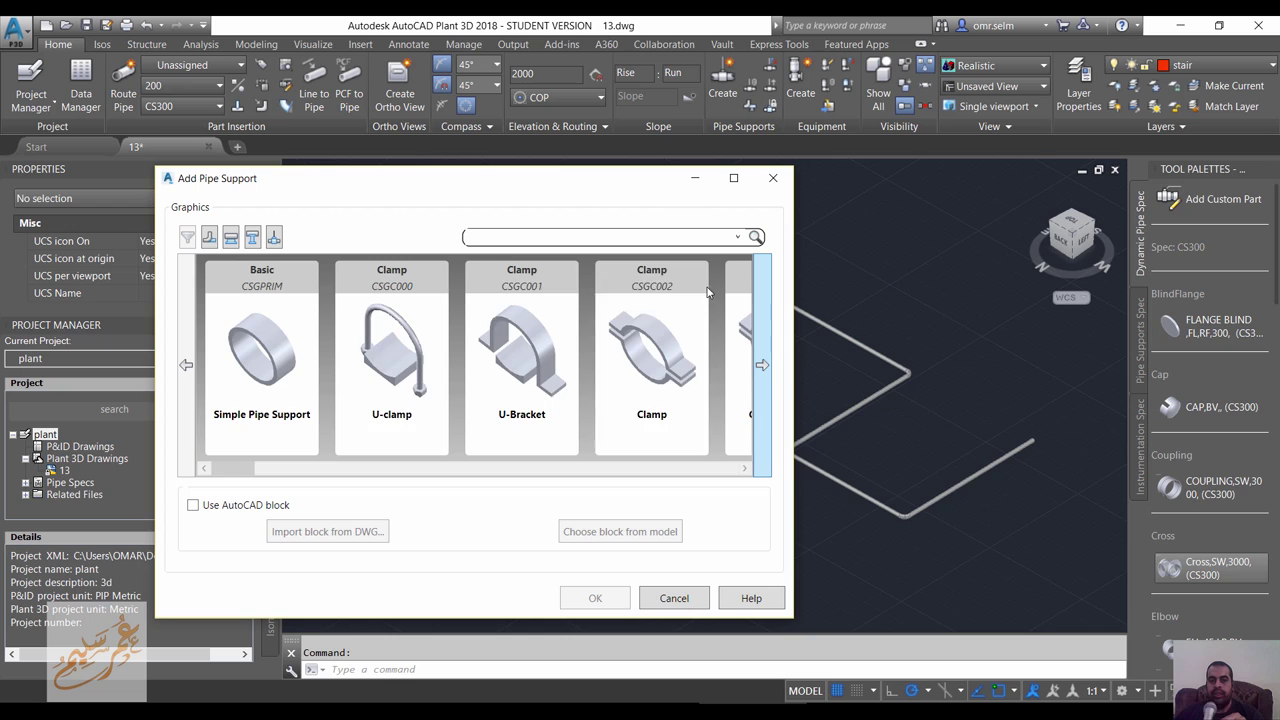
click(259, 377)
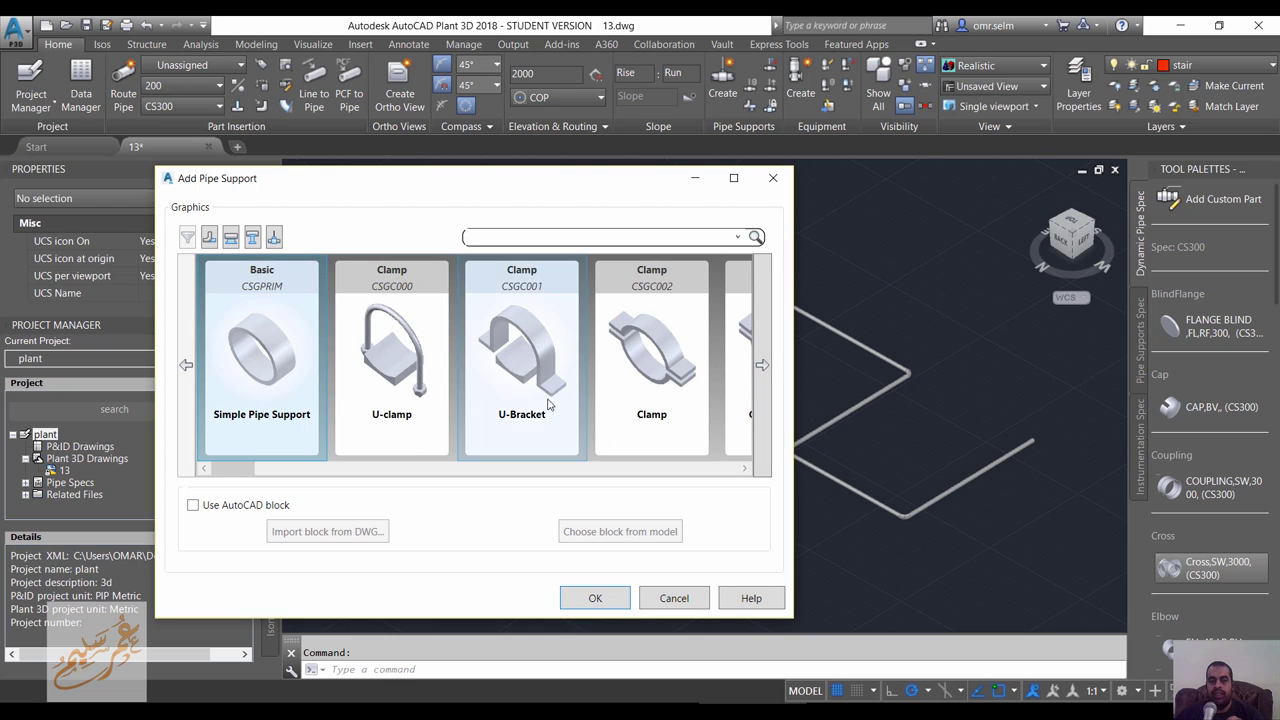
click(592, 598)
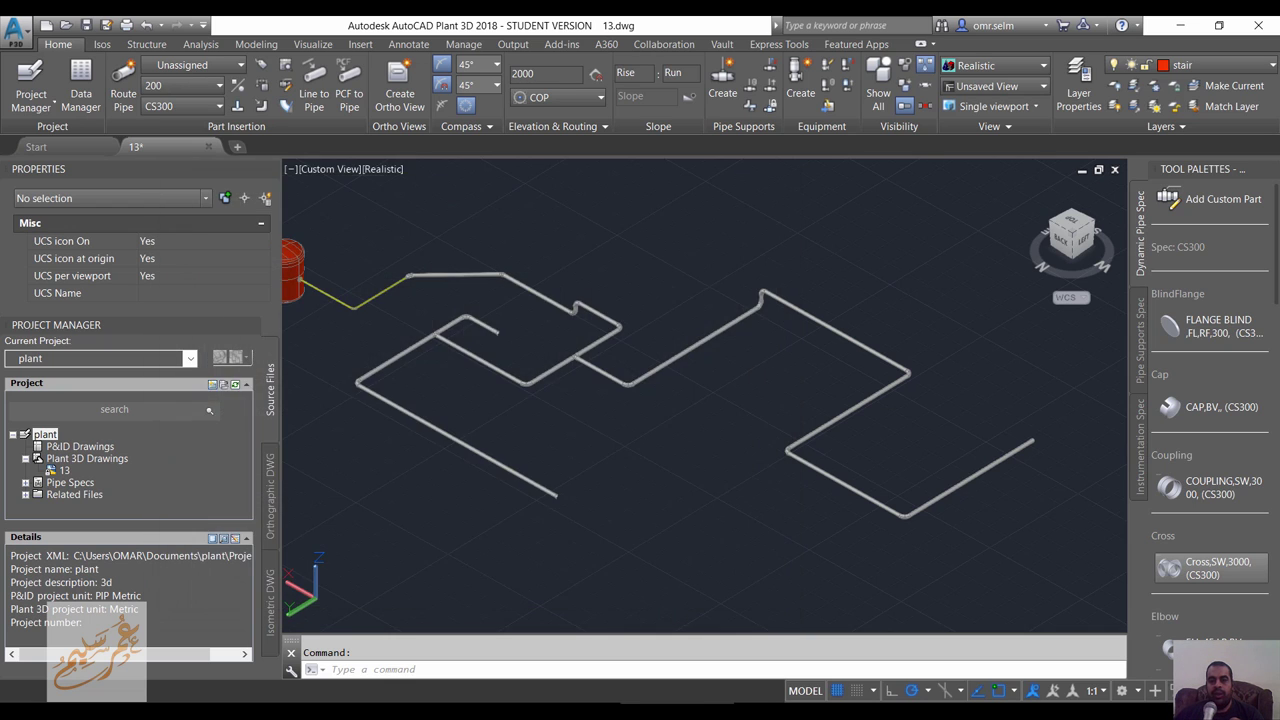
scroll(835, 335, up, 5)
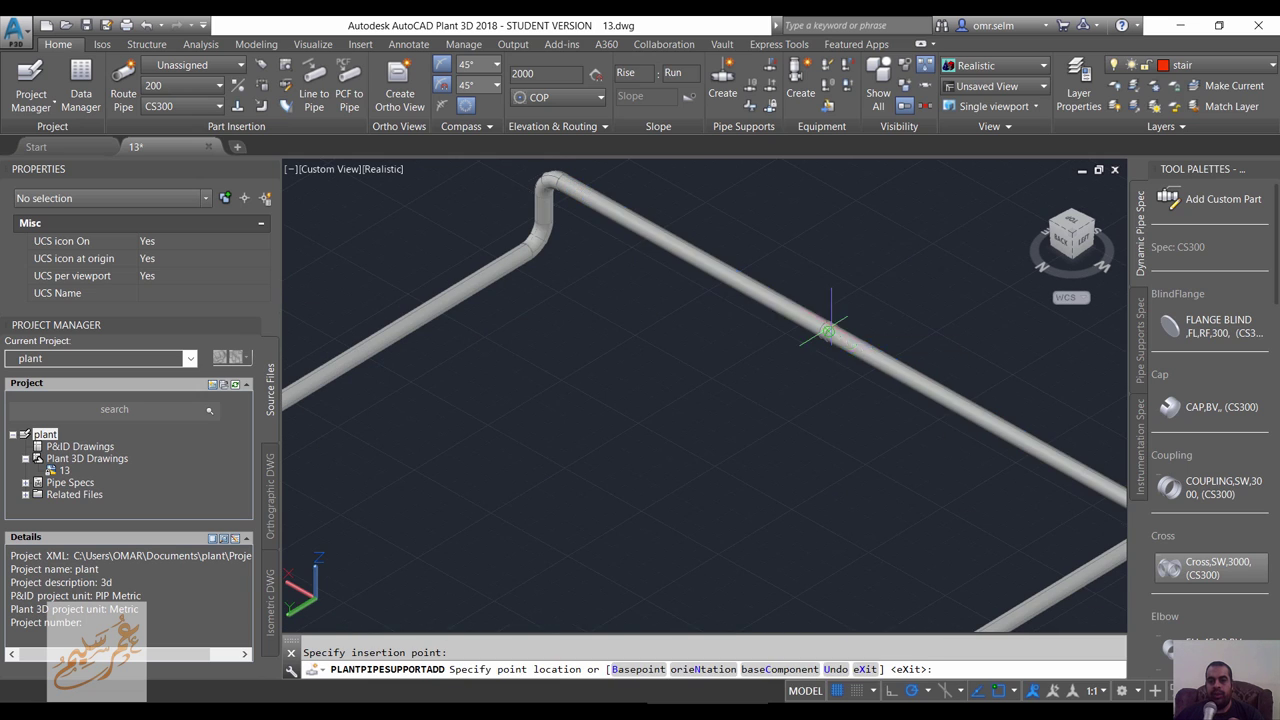
click(681, 243)
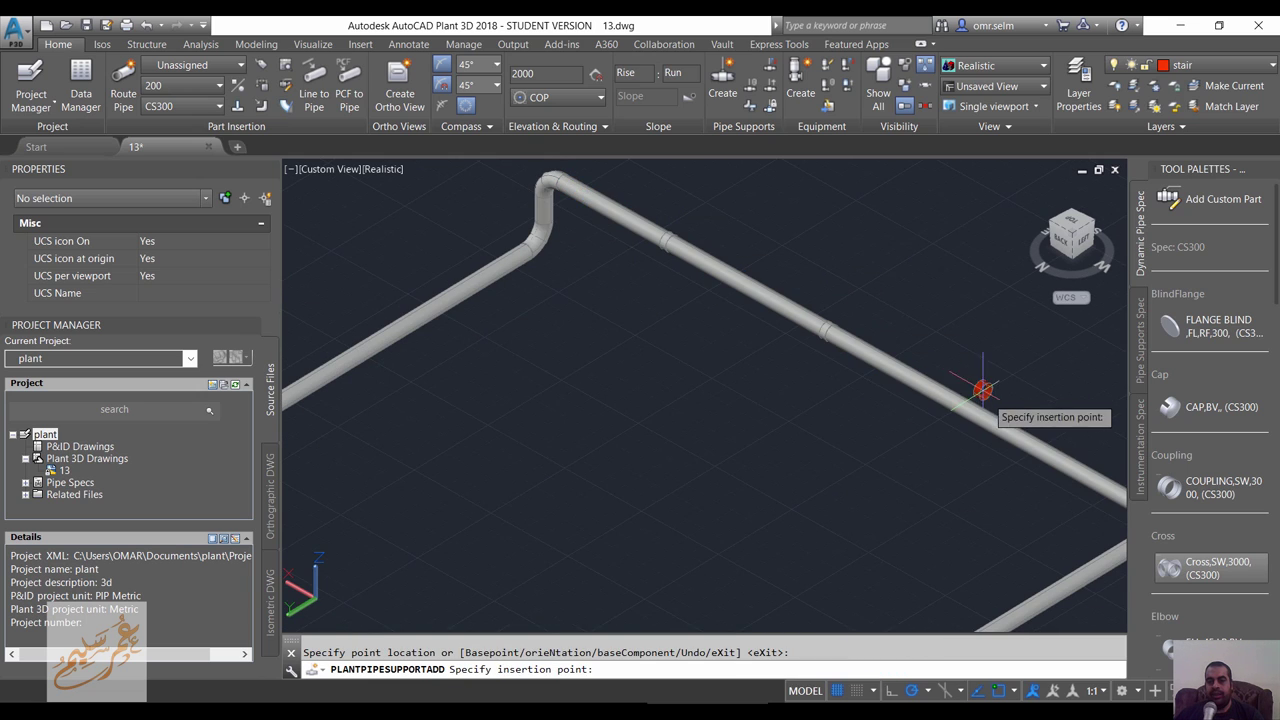
- Choose the Beam Clamp Hanger 2 support and place one on the left pipe
click(722, 80)
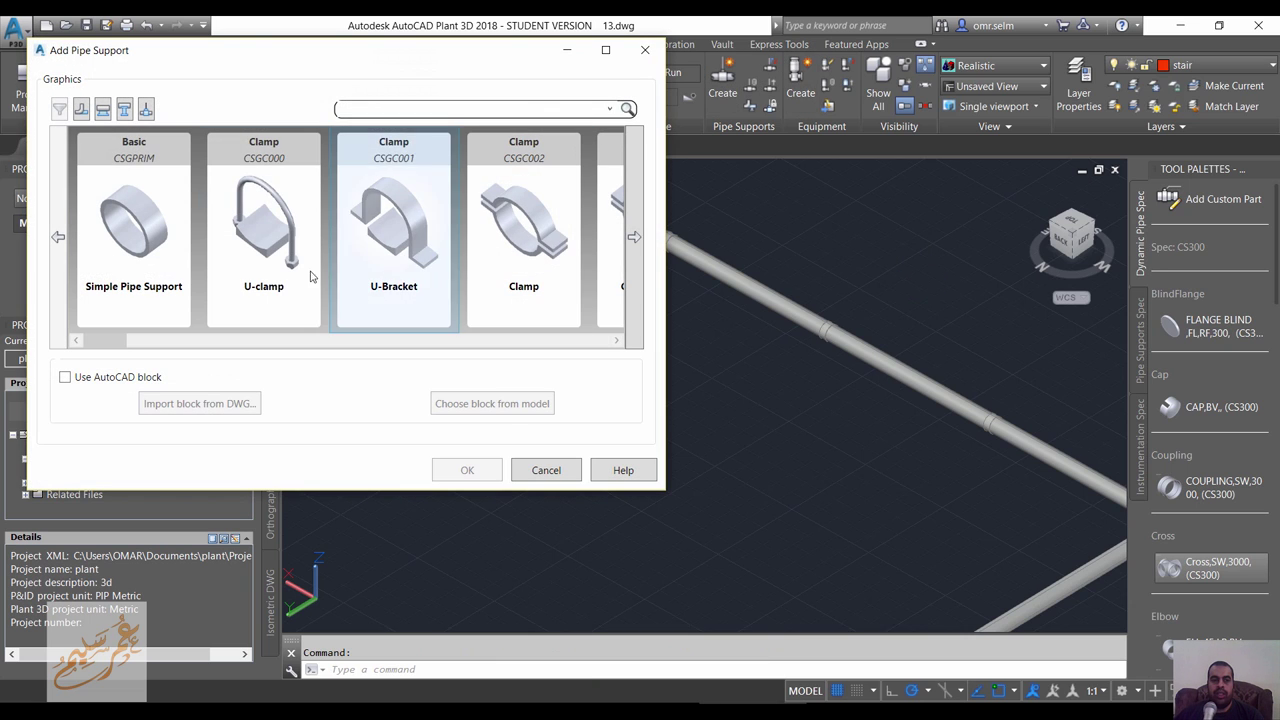
click(213, 341)
mouse_move(158, 343)
mouse_down()
mouse_move(289, 349)
mouse_move(246, 343)
mouse_up()
click(272, 236)
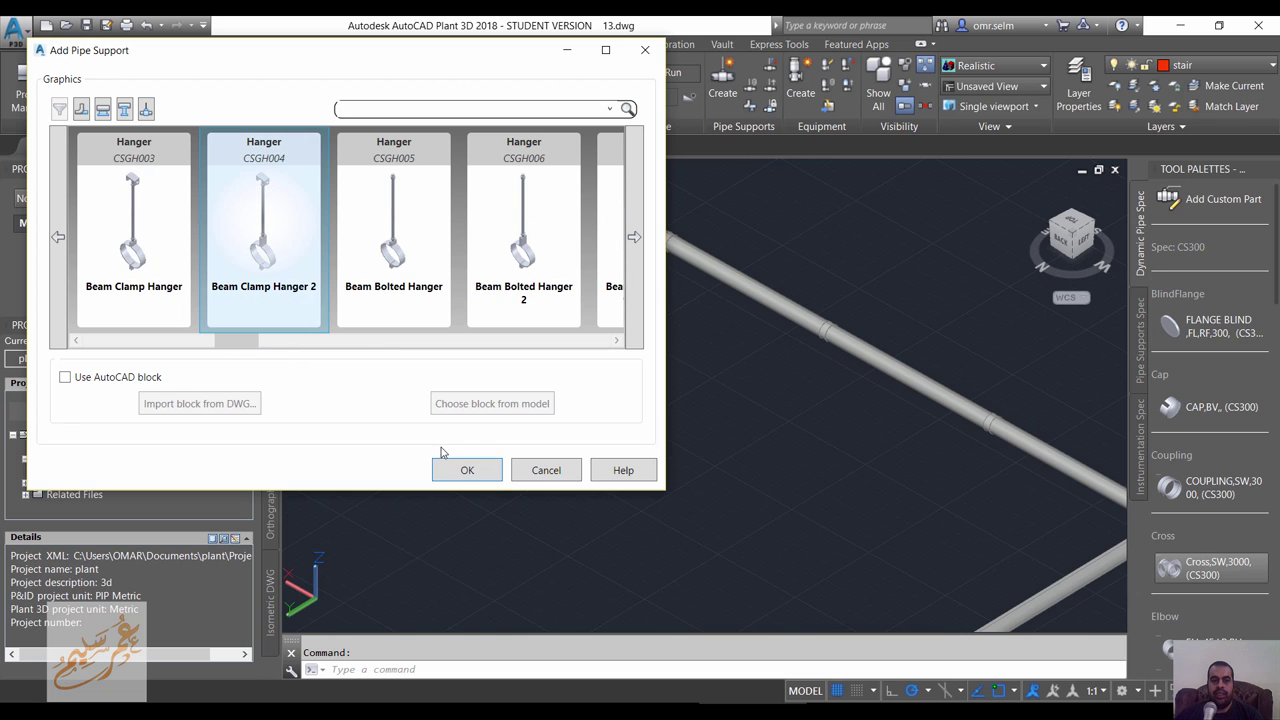
click(466, 471)
scroll(580, 300, down, 2)
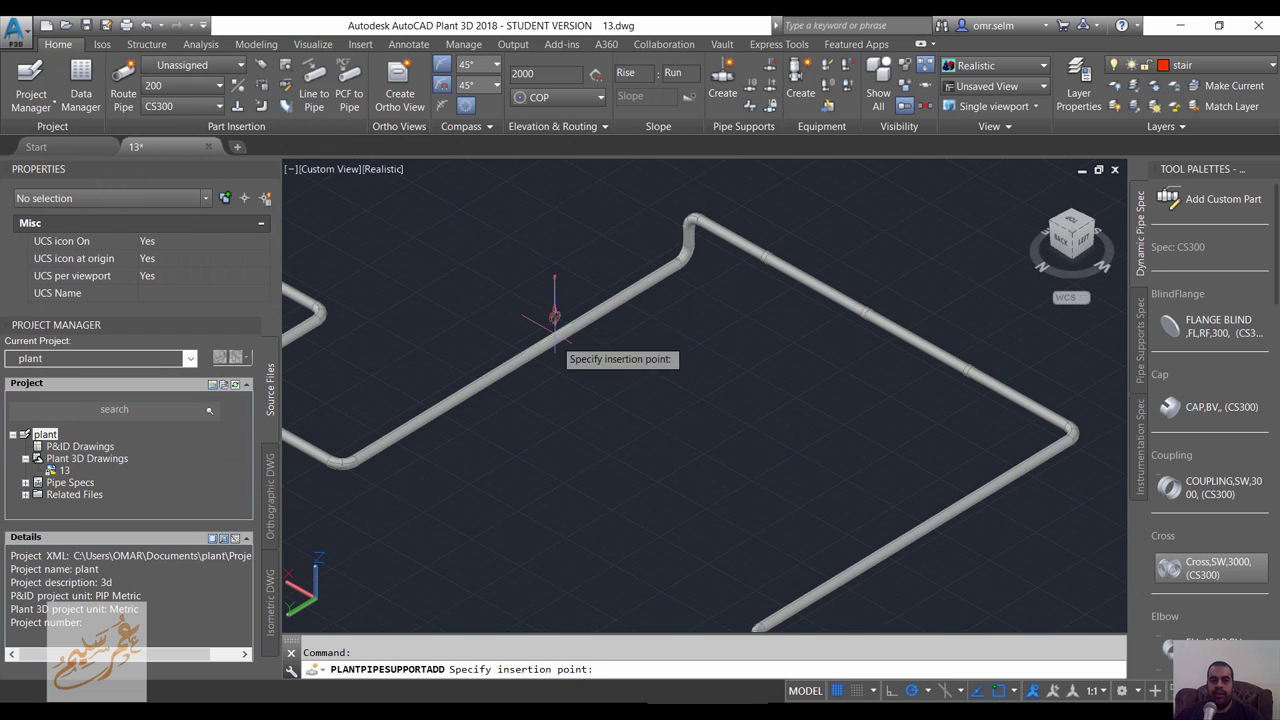
click(555, 340)
- Add hangers on the left and right runs, then grab the lower diagonal pipe's midpoint
click(438, 395)
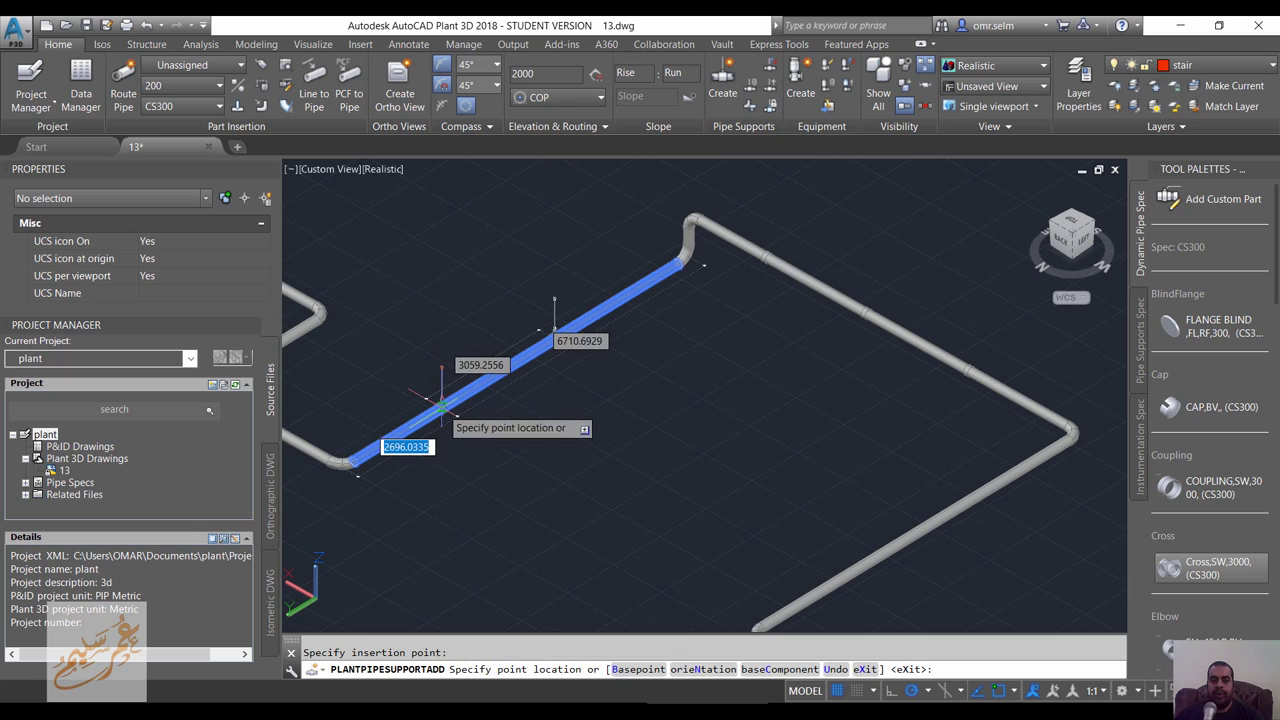
click(995, 484)
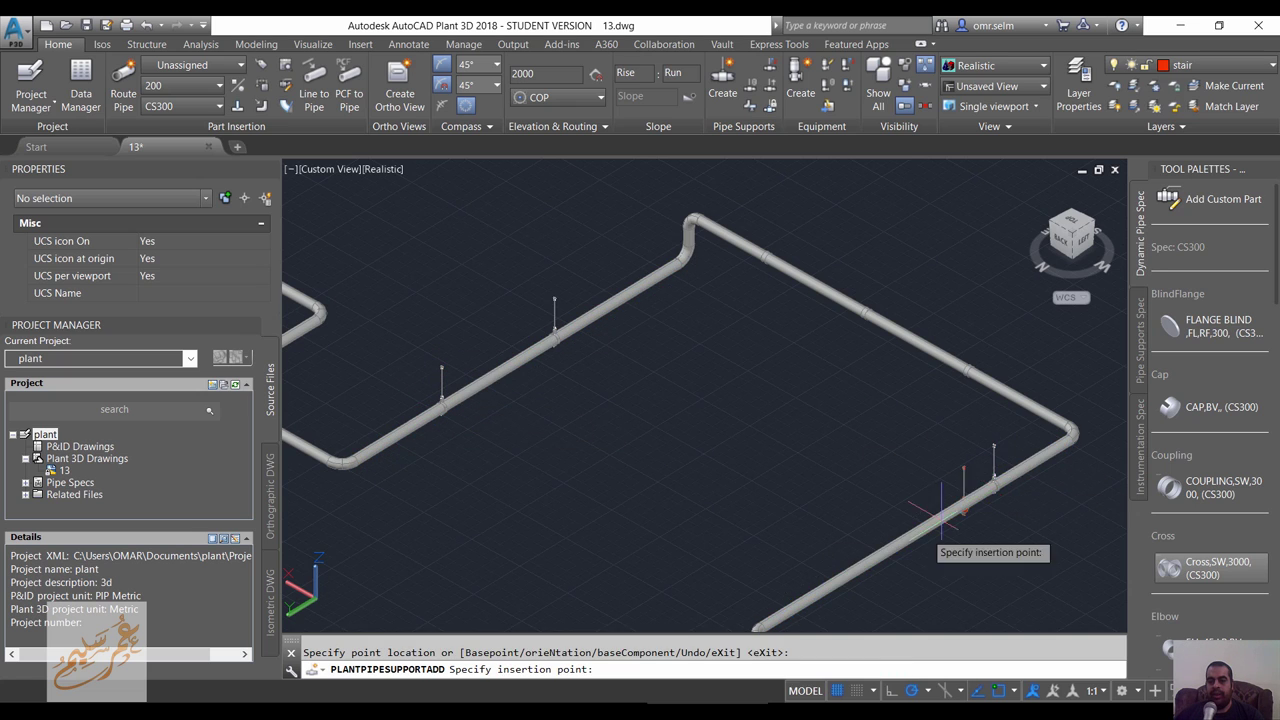
scroll(750, 425, down, 5)
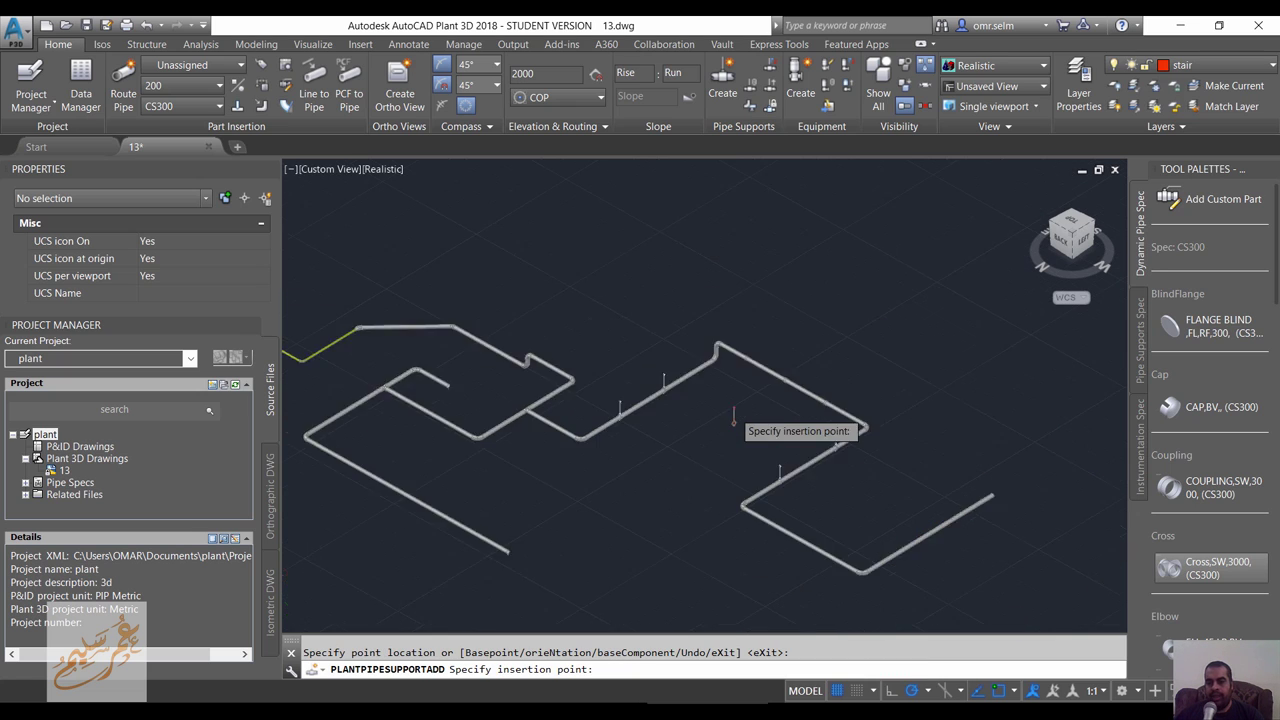
scroll(764, 452, up, 5)
click(792, 452)
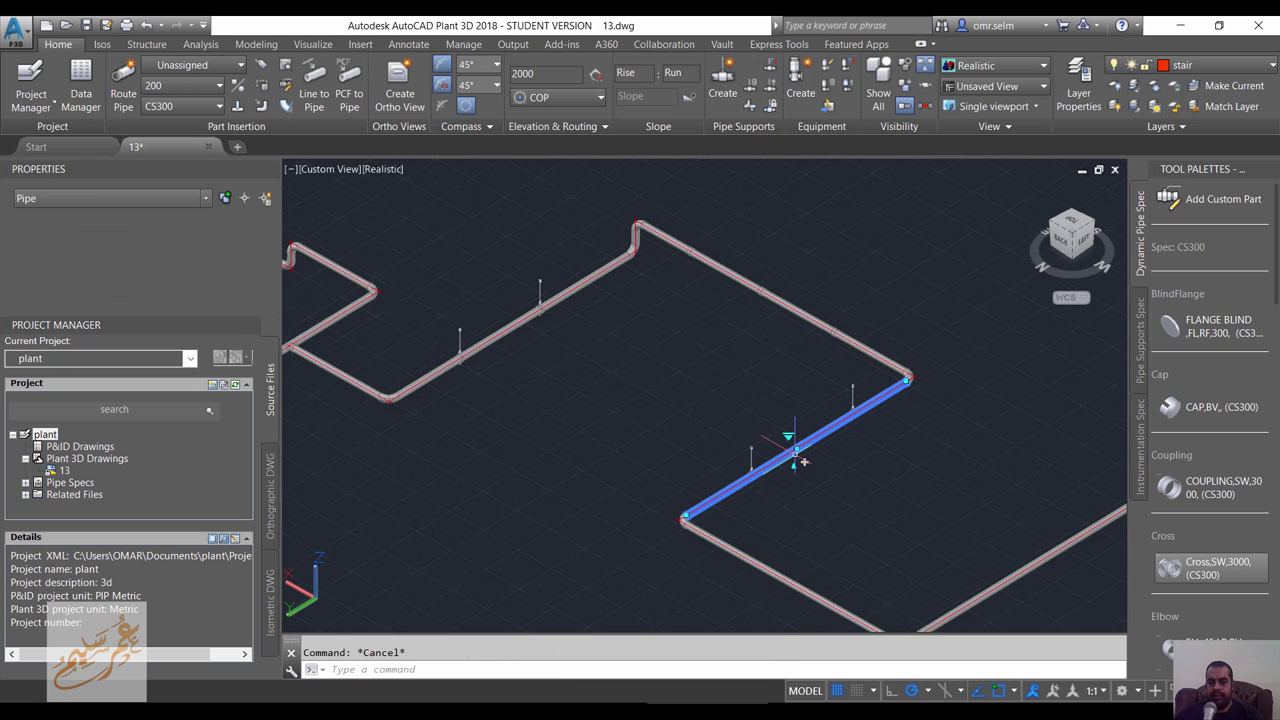
scroll(800, 460, up, 1)
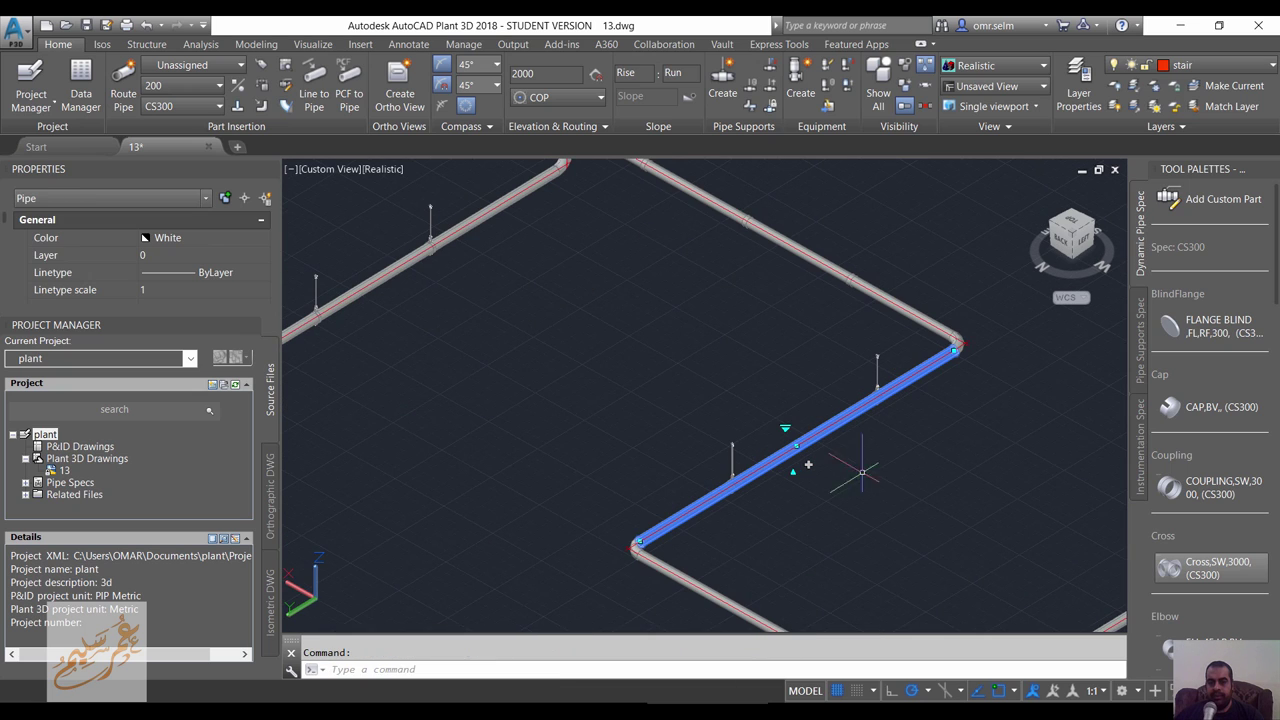
click(796, 446)
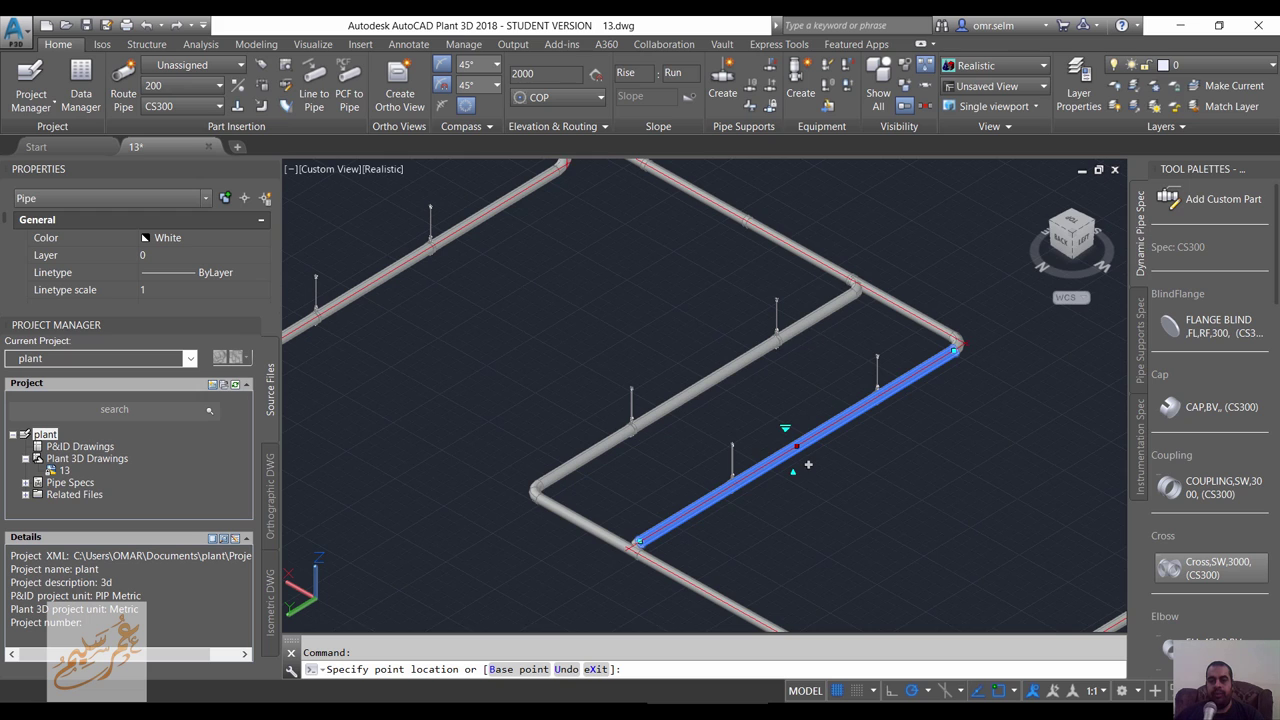